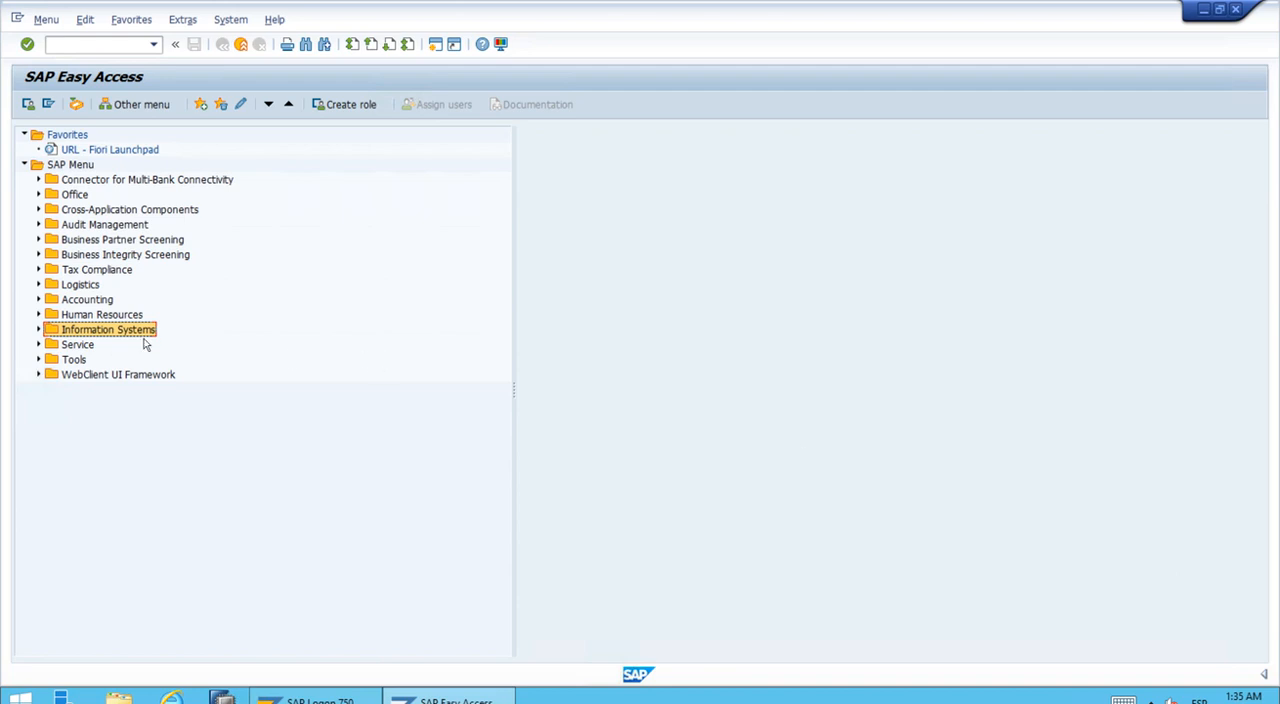
# Step: Open the Priority report ZET3-001 from library ZET for editing with the Report Painter transaction GRR2 - Change
pyautogui.click(38, 330)
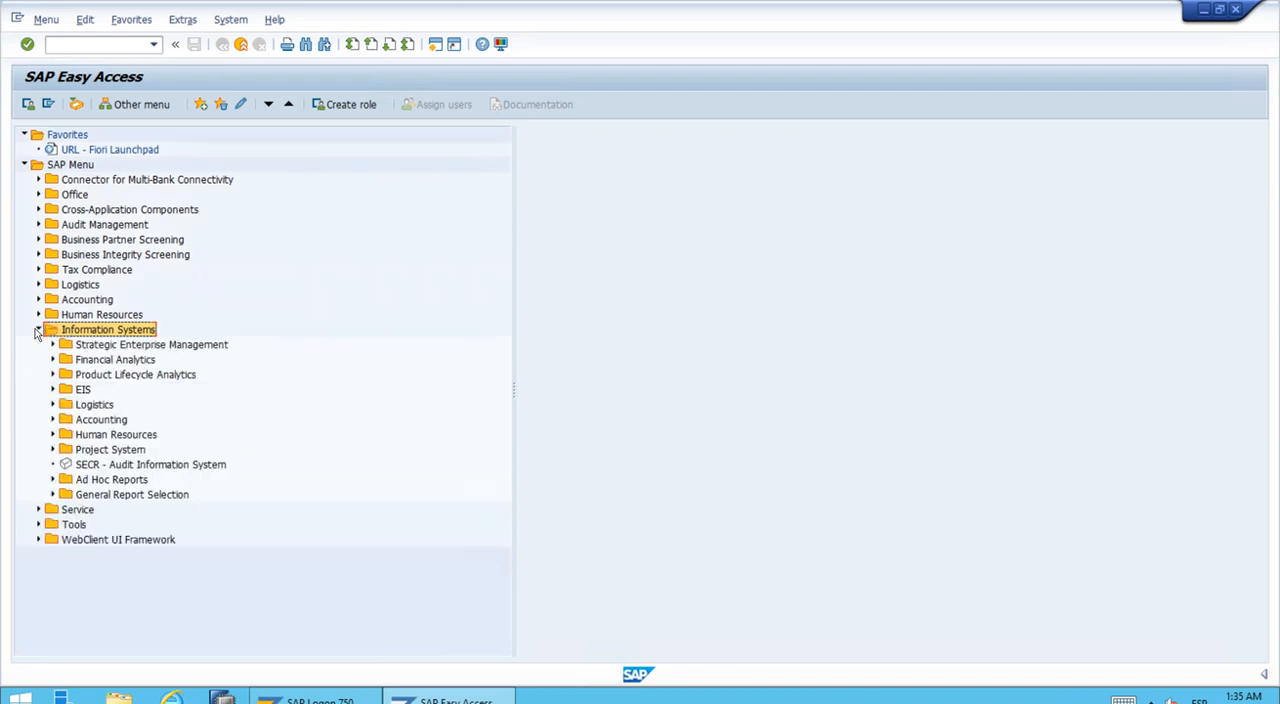
pyautogui.click(54, 480)
pyautogui.click(67, 510)
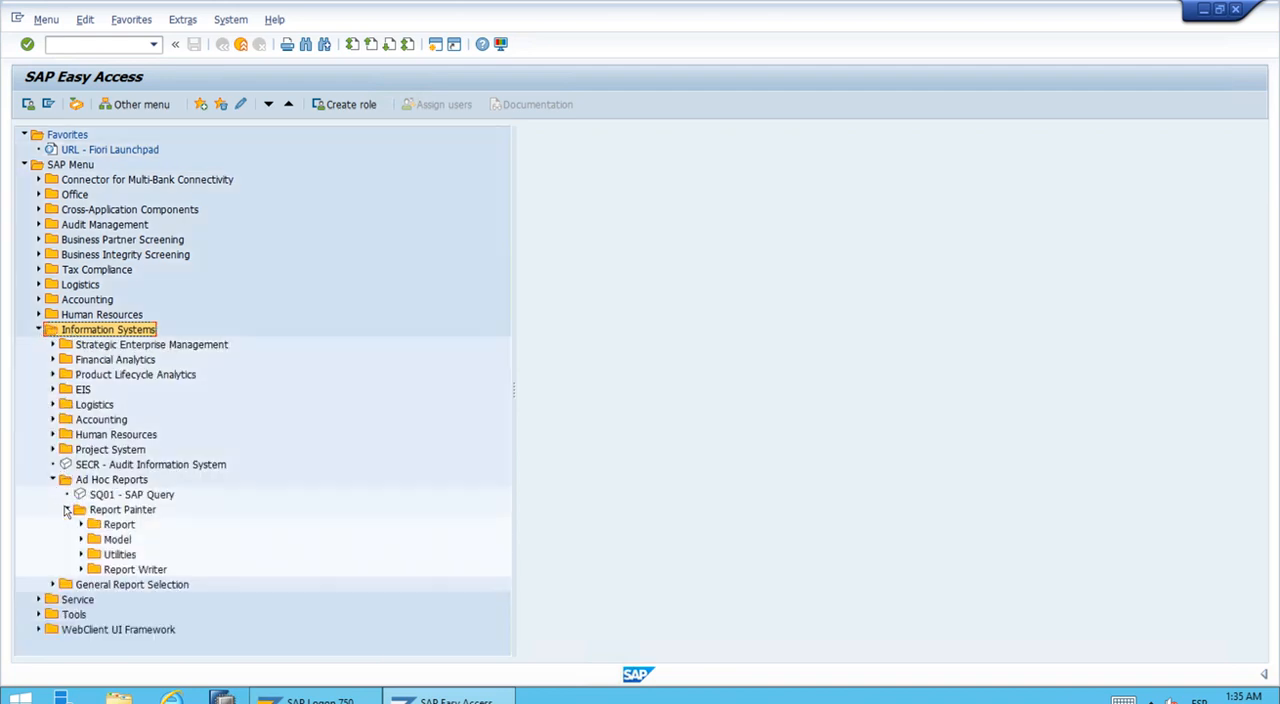
pyautogui.click(80, 526)
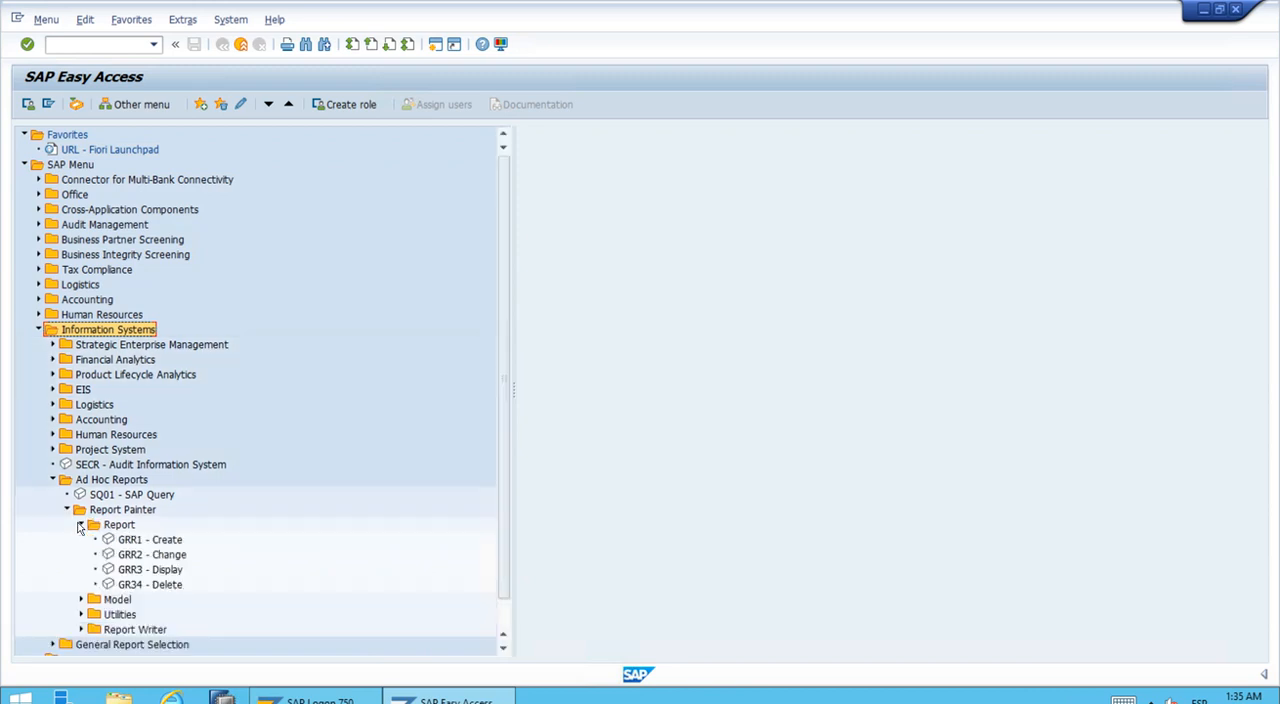
pyautogui.click(178, 557)
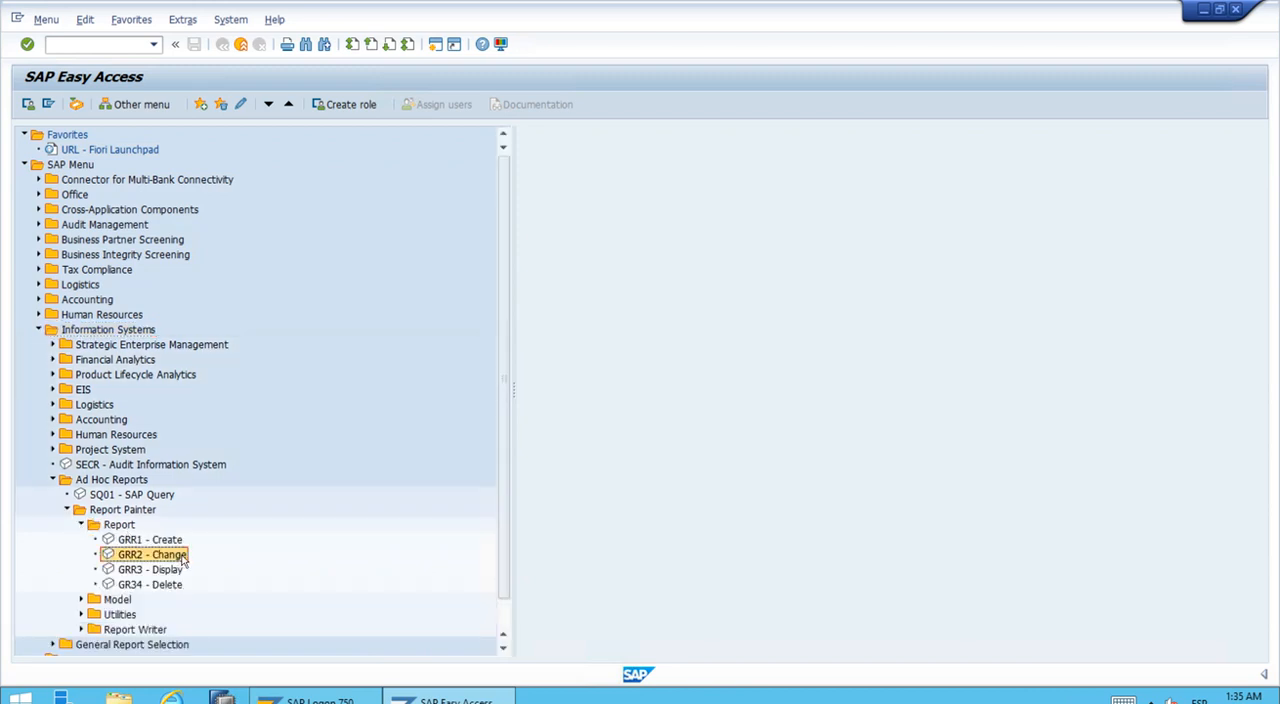
pyautogui.doubleClick(152, 556)
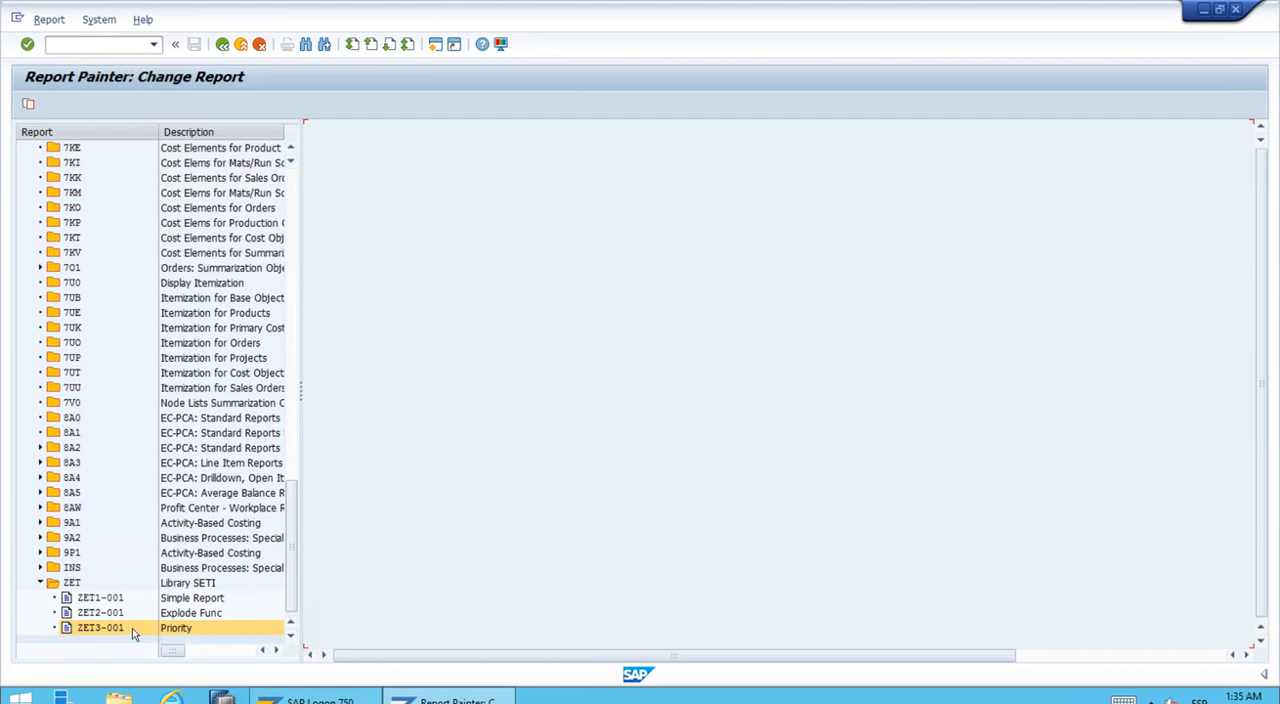
pyautogui.doubleClick(196, 630)
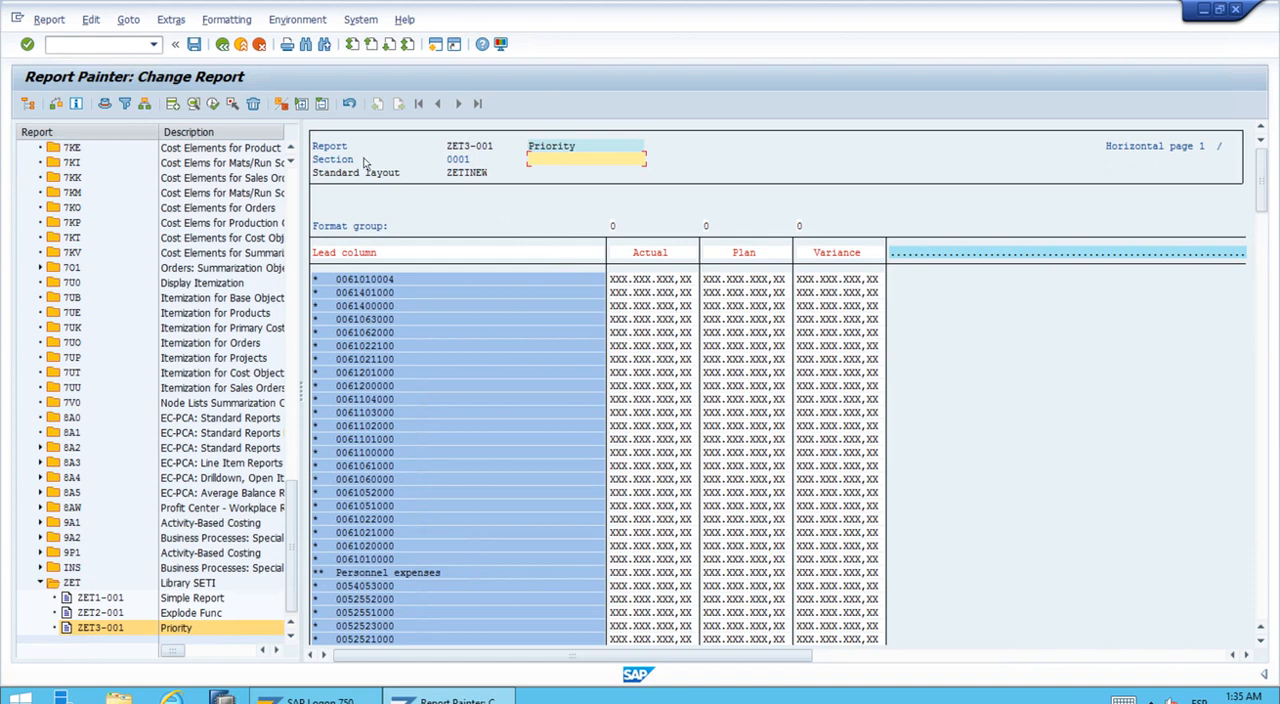
# Step: Open the report's general data selection and enable variables for the Fiscal Year From value and both Period values
pyautogui.click(92, 20)
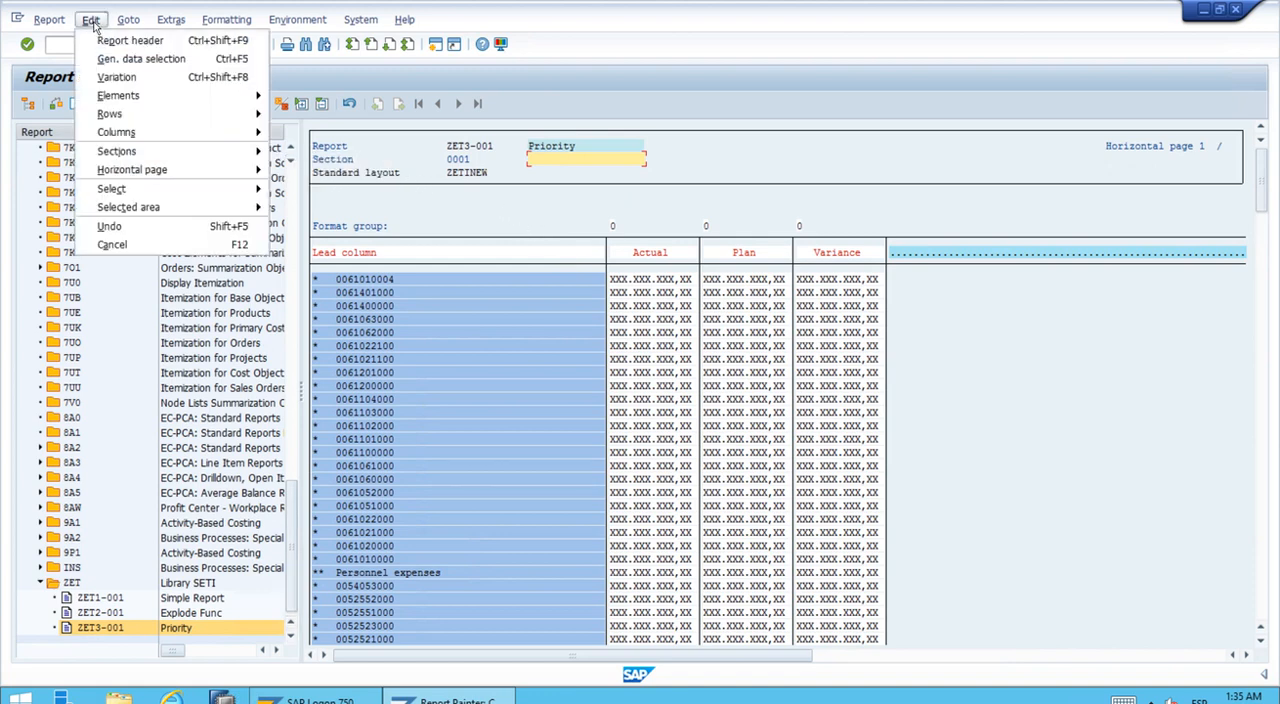
pyautogui.click(208, 60)
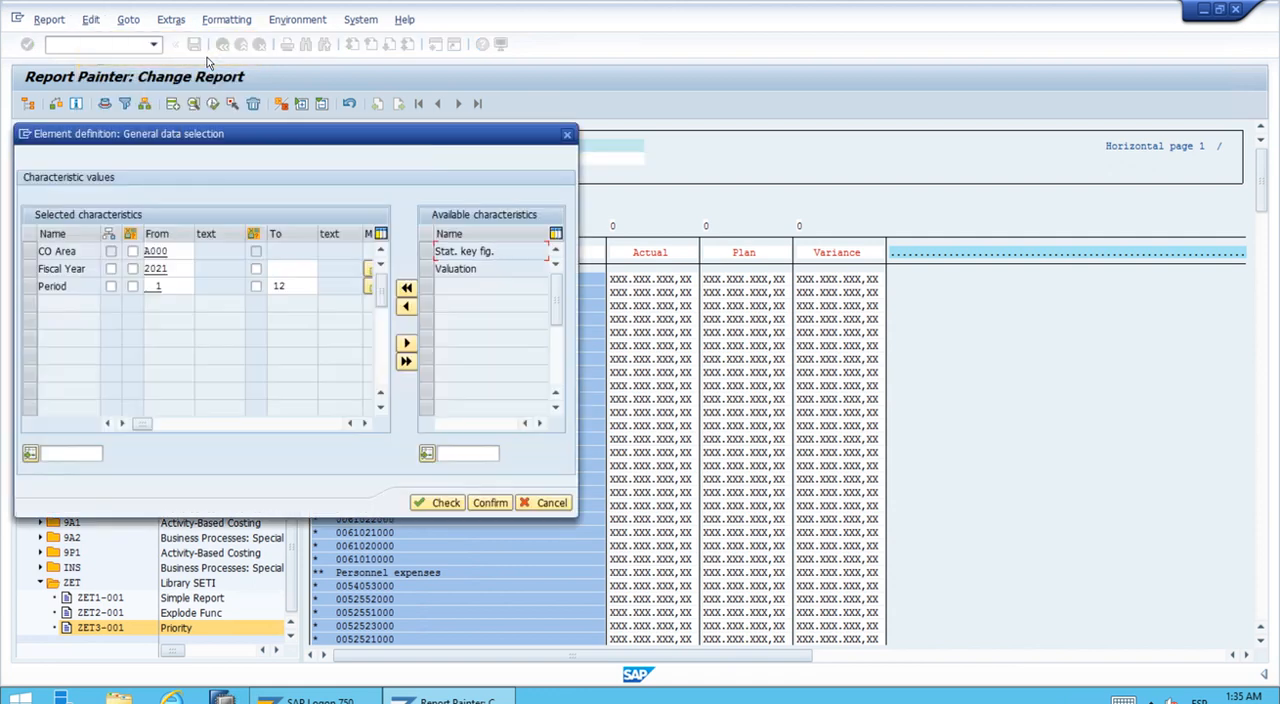
pyautogui.moveTo(256, 141); pyautogui.dragTo(506, 163)
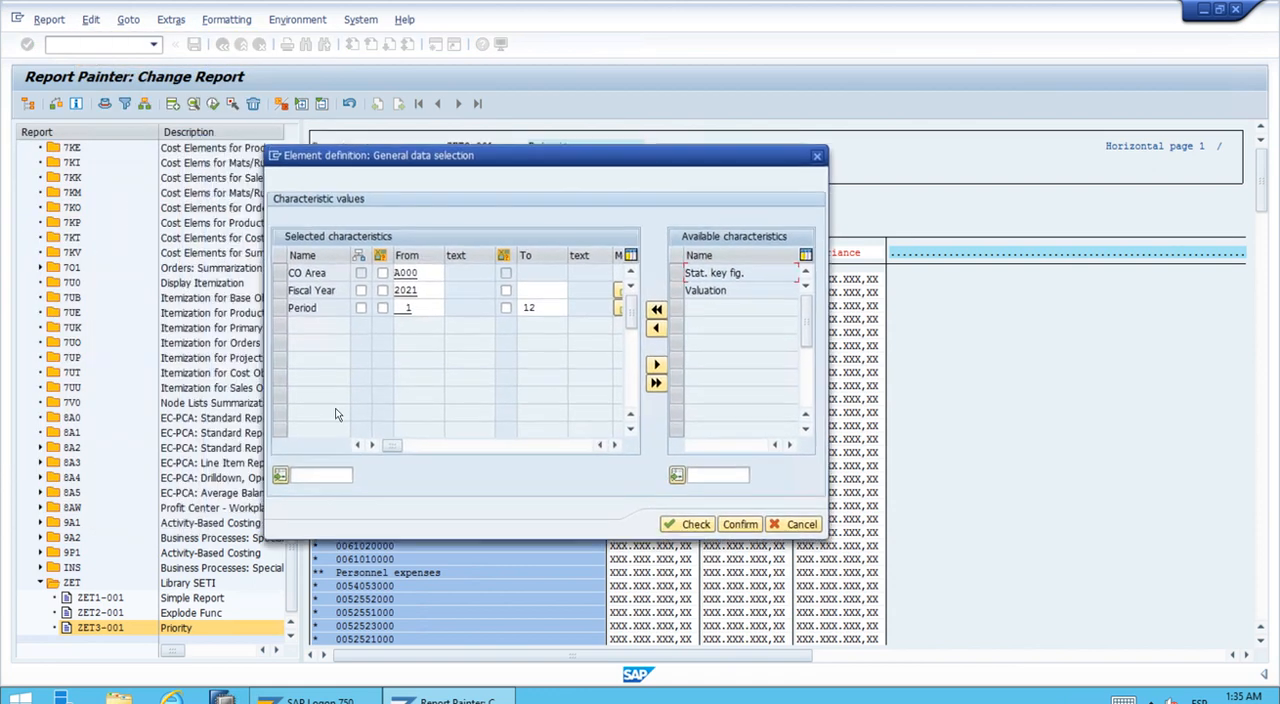
pyautogui.click(383, 291)
pyautogui.click(383, 310)
pyautogui.click(506, 309)
# Step: Assign the Fiscal Year variable 1GJAHR to the From value of the Fiscal Year characteristic
pyautogui.click(406, 291)
pyautogui.click(406, 291)
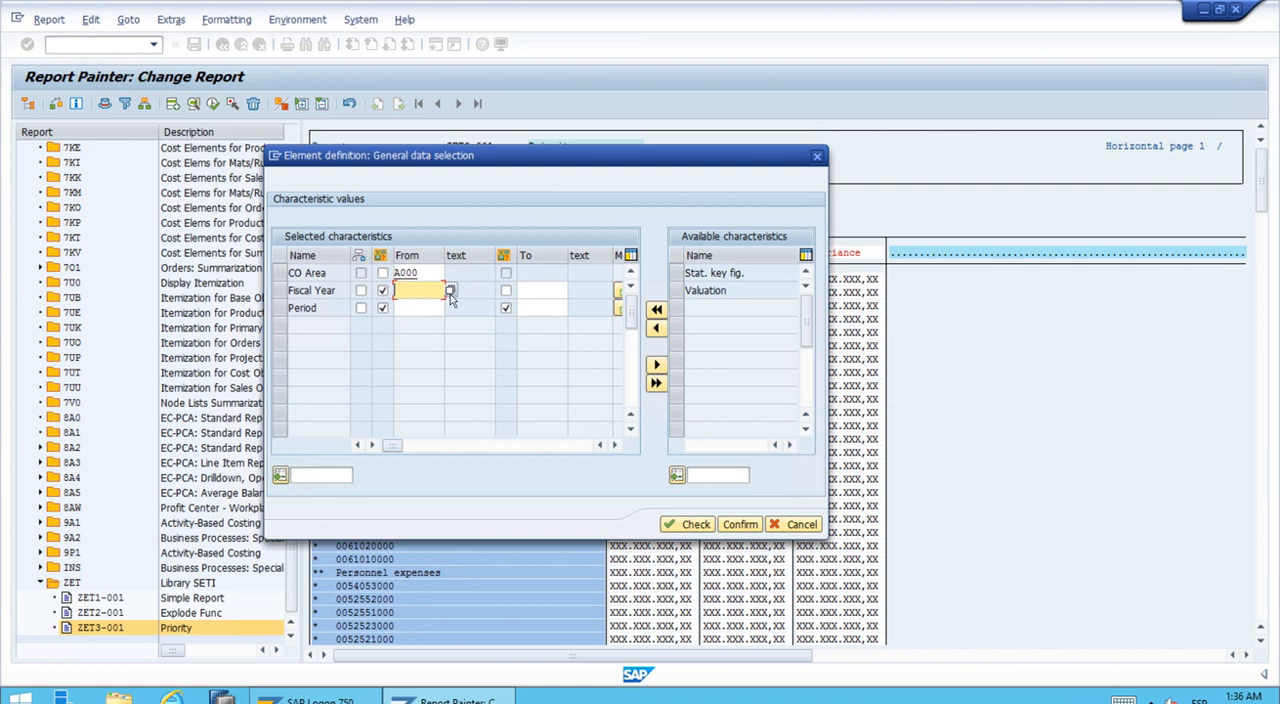
pyautogui.click(450, 291)
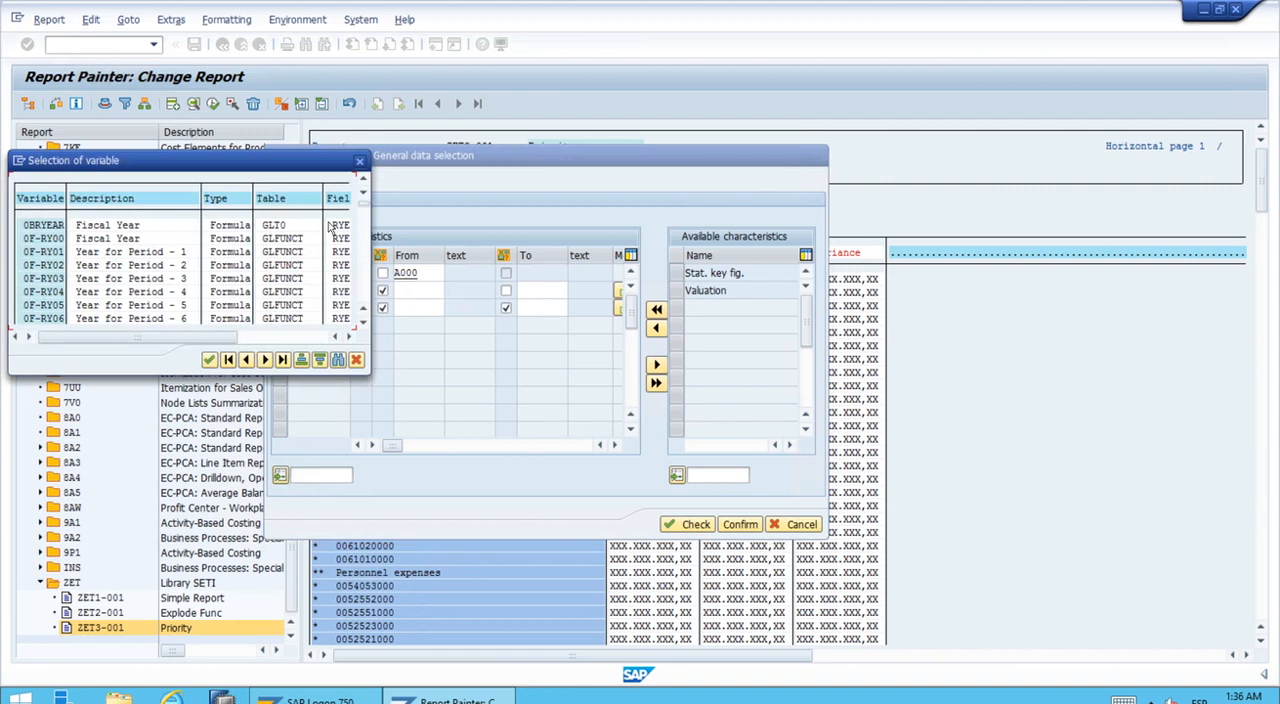
pyautogui.moveTo(262, 174); pyautogui.dragTo(608, 233)
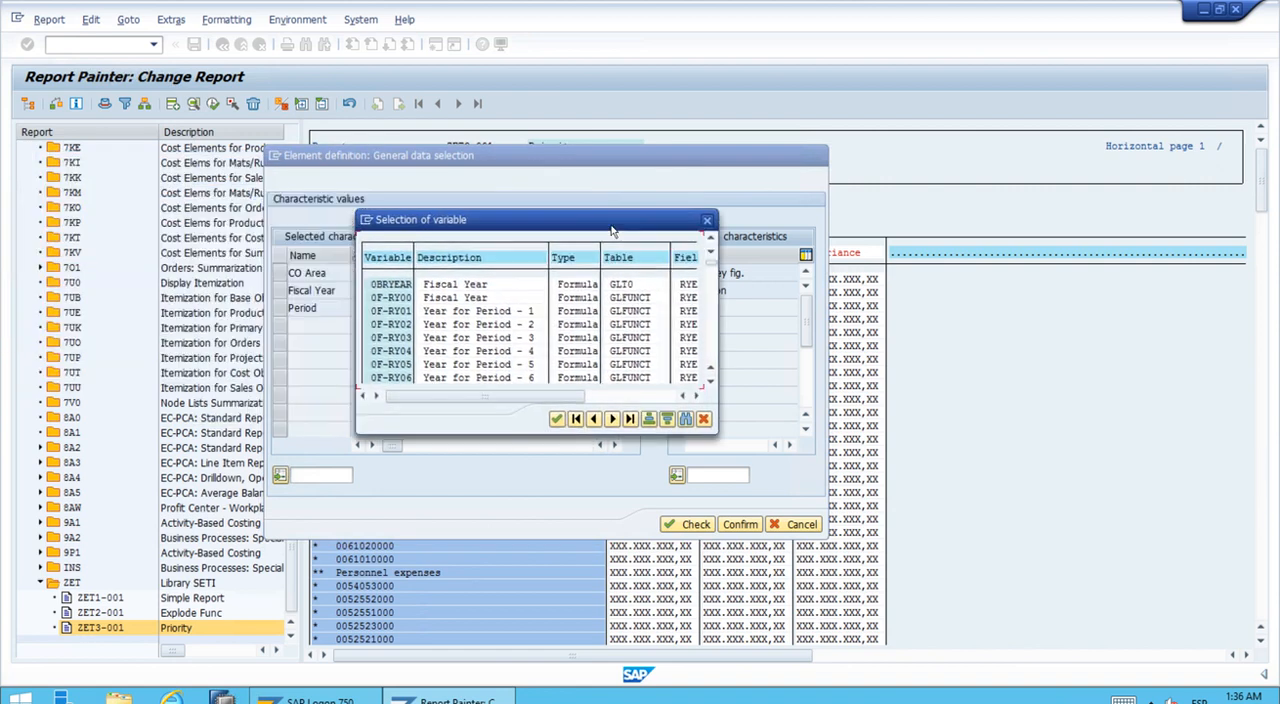
pyautogui.click(712, 347)
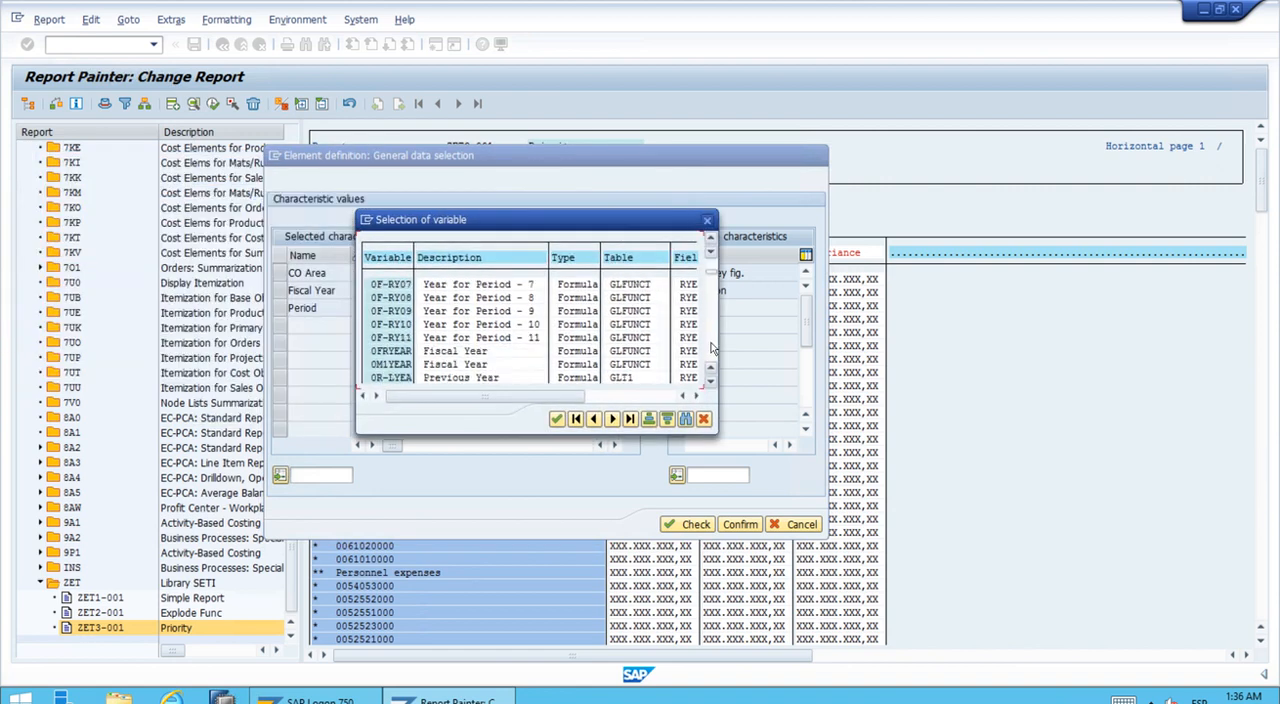
pyautogui.click(712, 347)
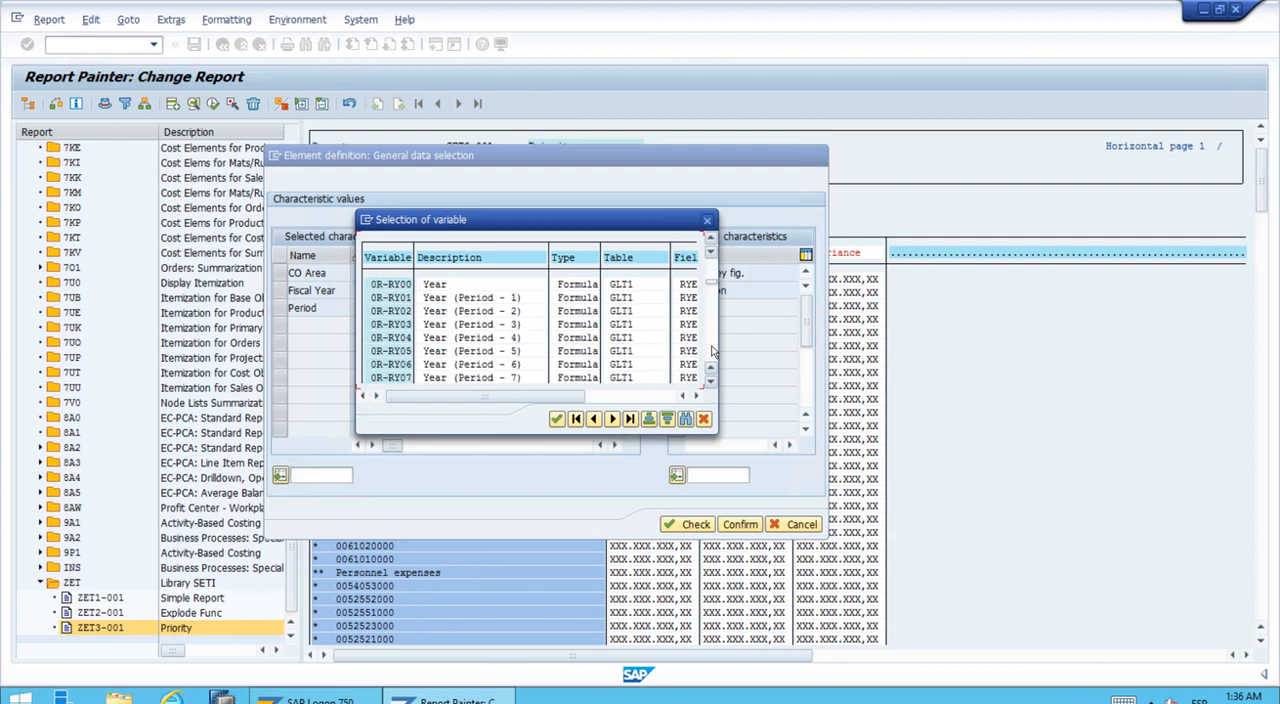
pyautogui.click(712, 349)
pyautogui.click(712, 349)
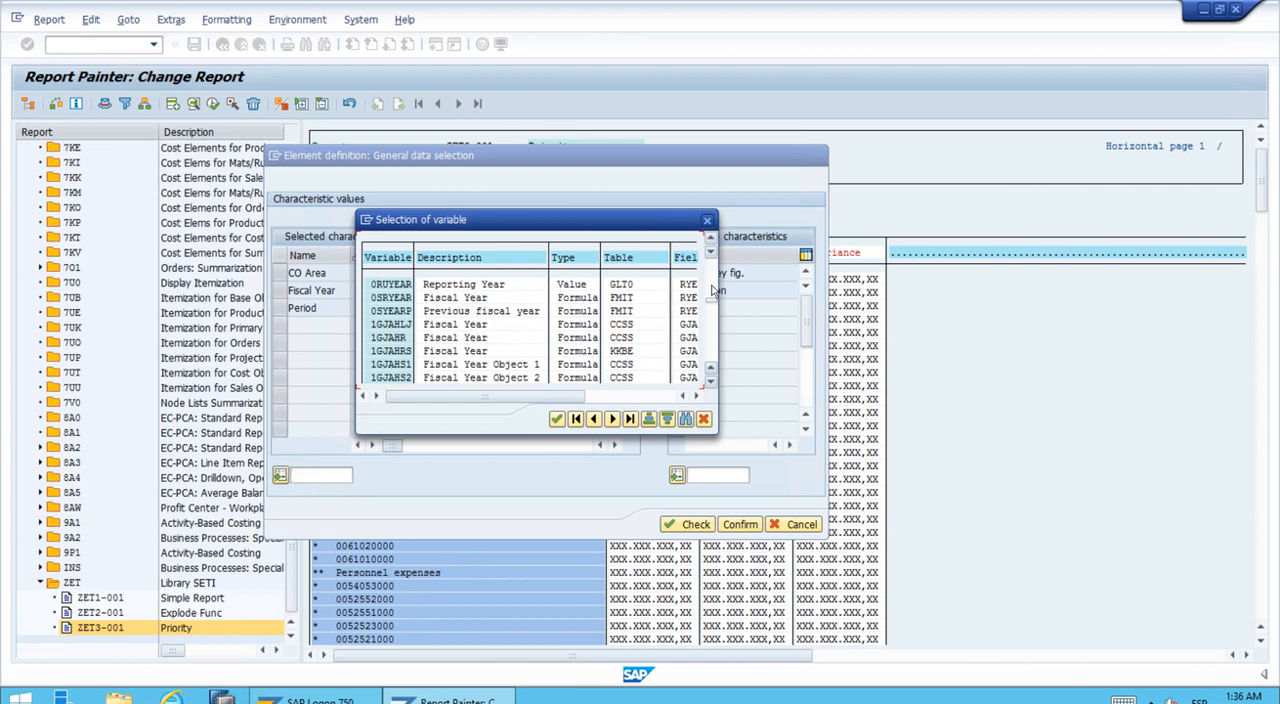
pyautogui.click(400, 339)
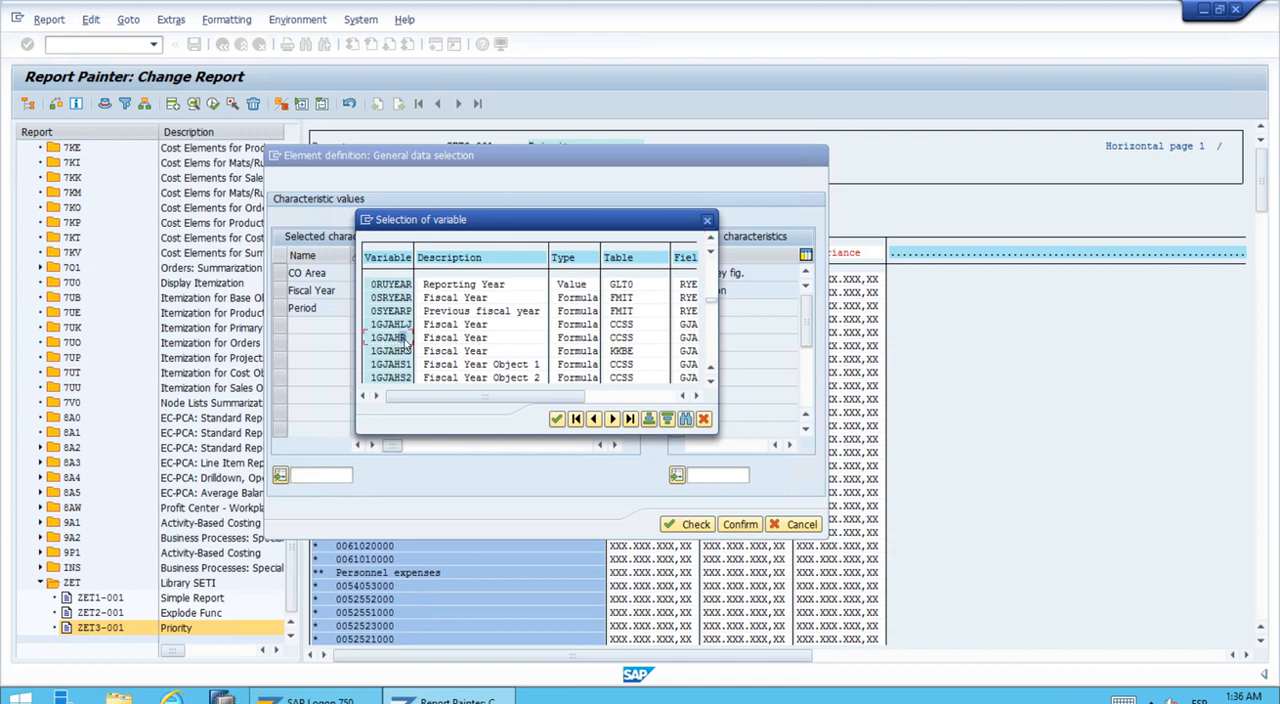
pyautogui.doubleClick(404, 339)
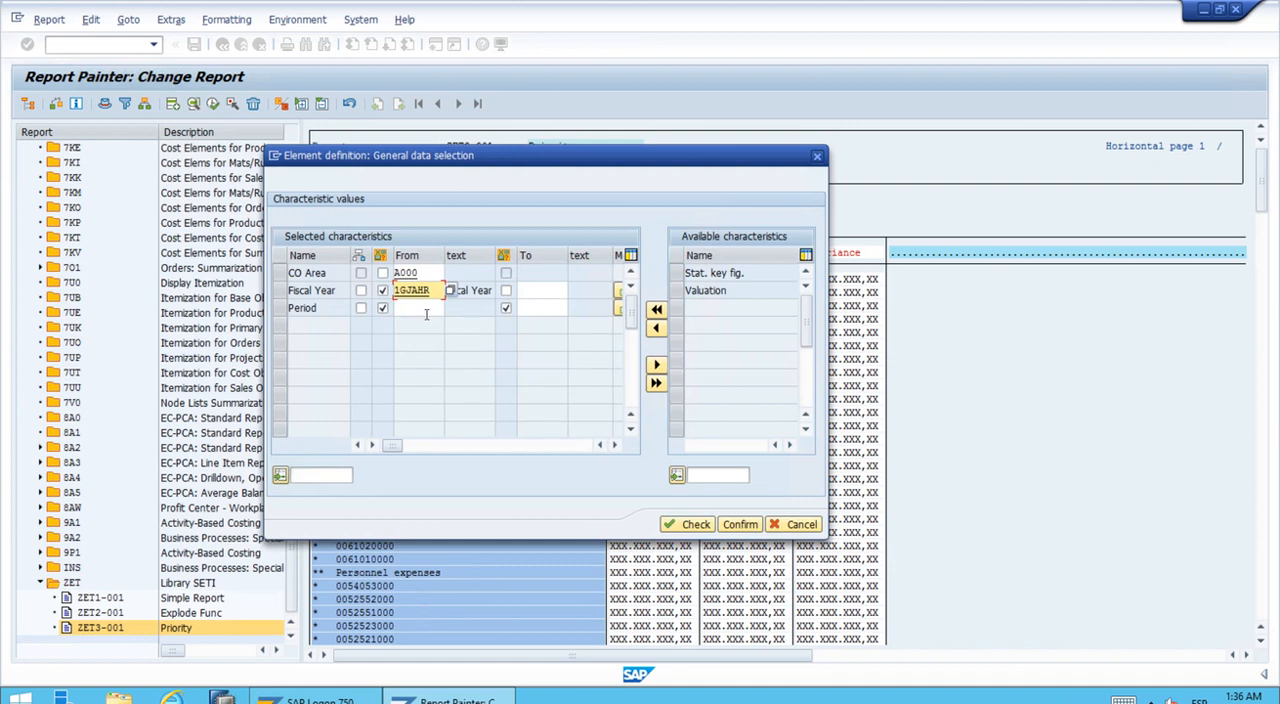
# Step: Assign the From Period variable 1PERIV to the From value of the Period characteristic
pyautogui.click(424, 310)
pyautogui.click(450, 308)
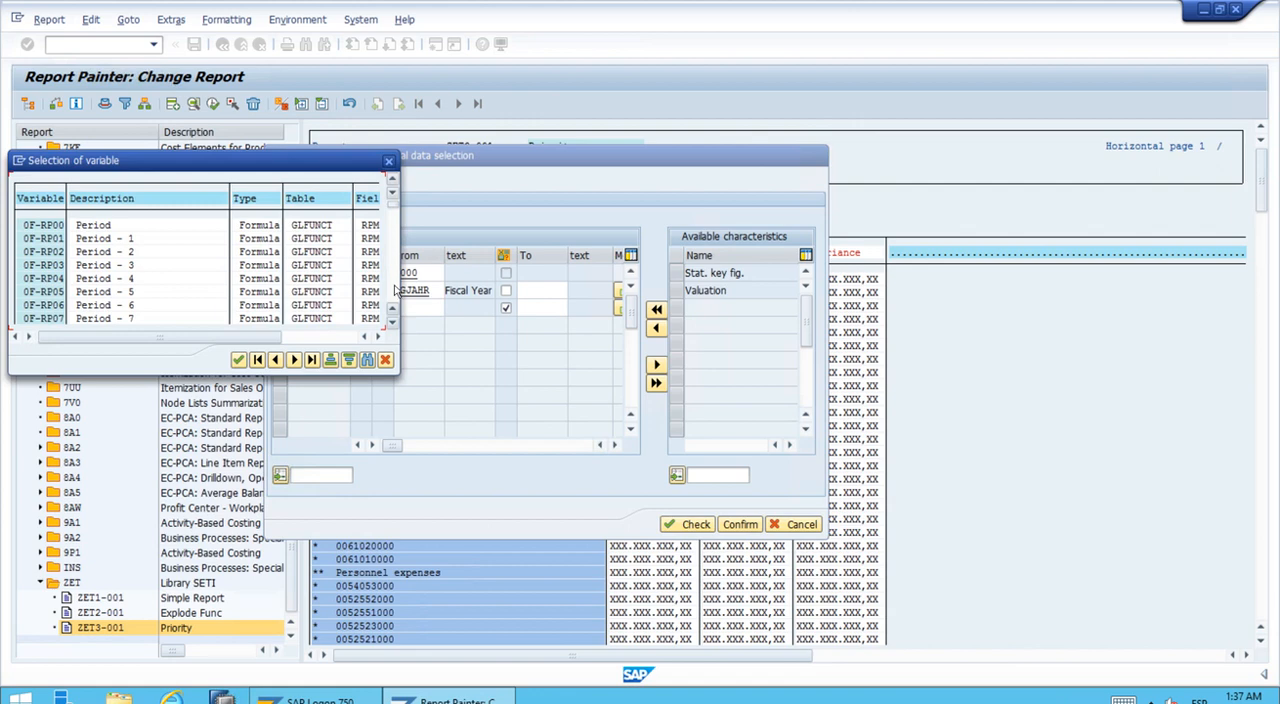
pyautogui.click(393, 290)
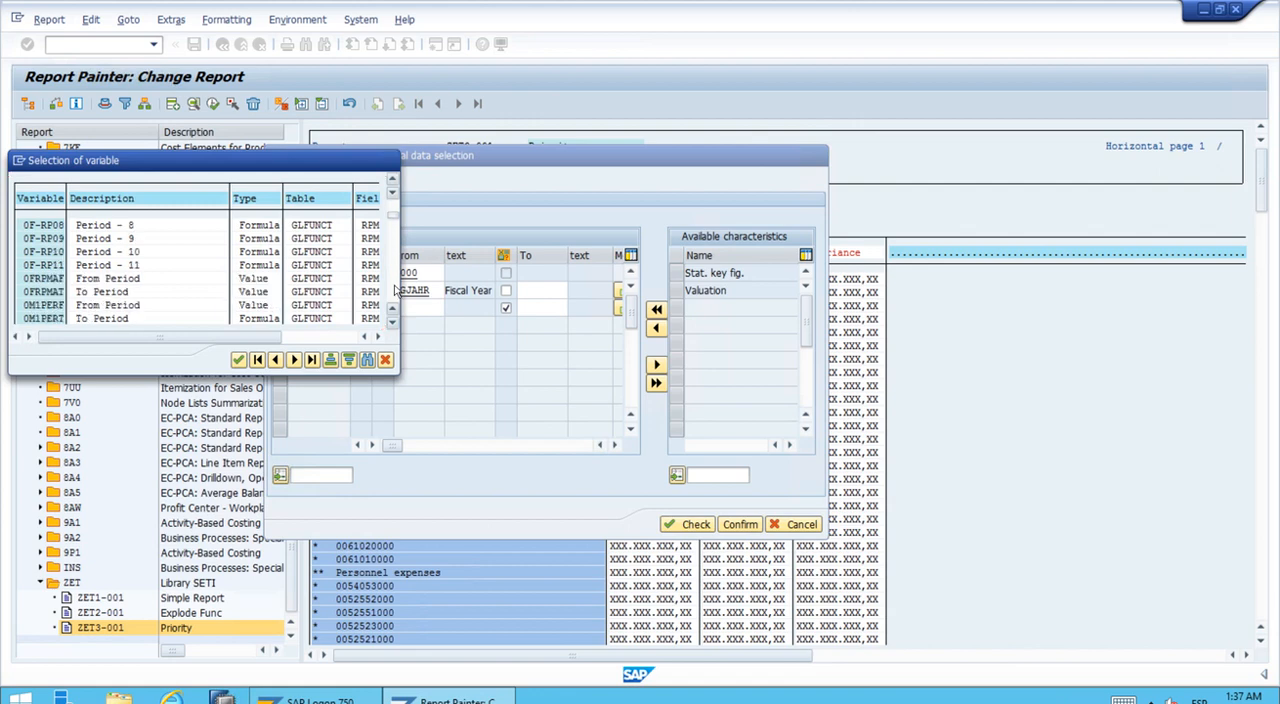
pyautogui.click(393, 290)
pyautogui.click(393, 290)
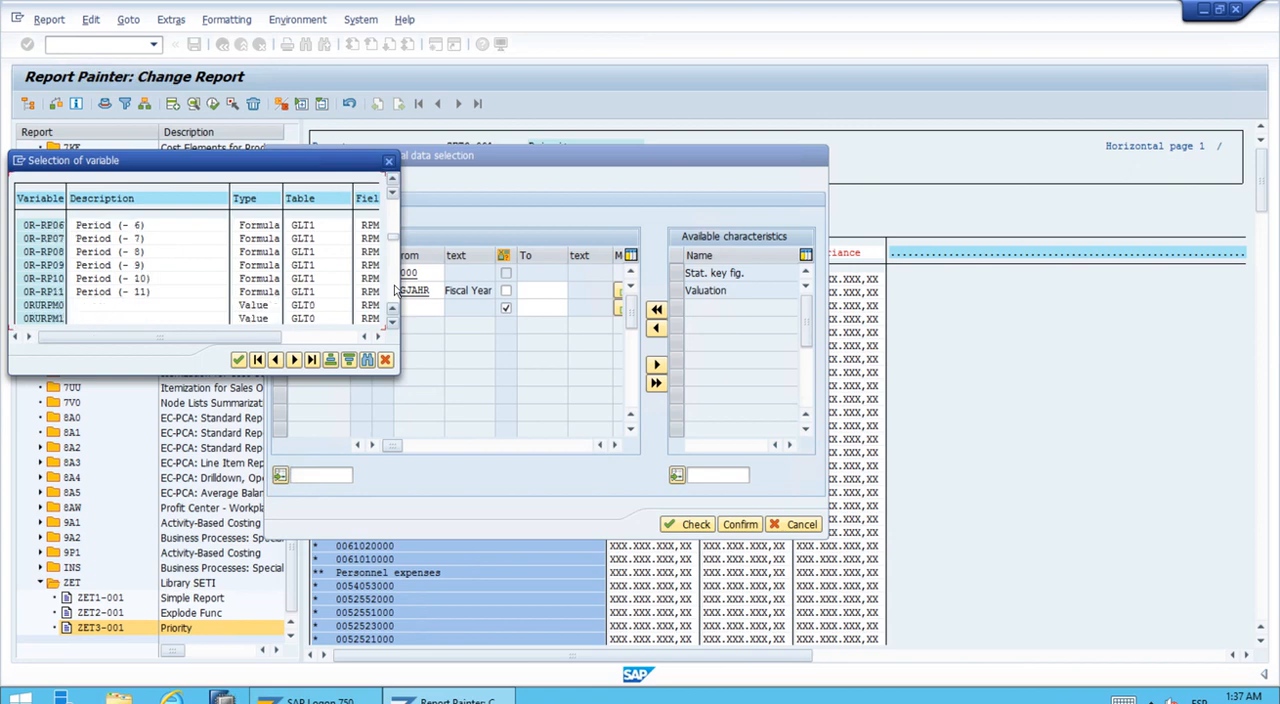
pyautogui.click(393, 290)
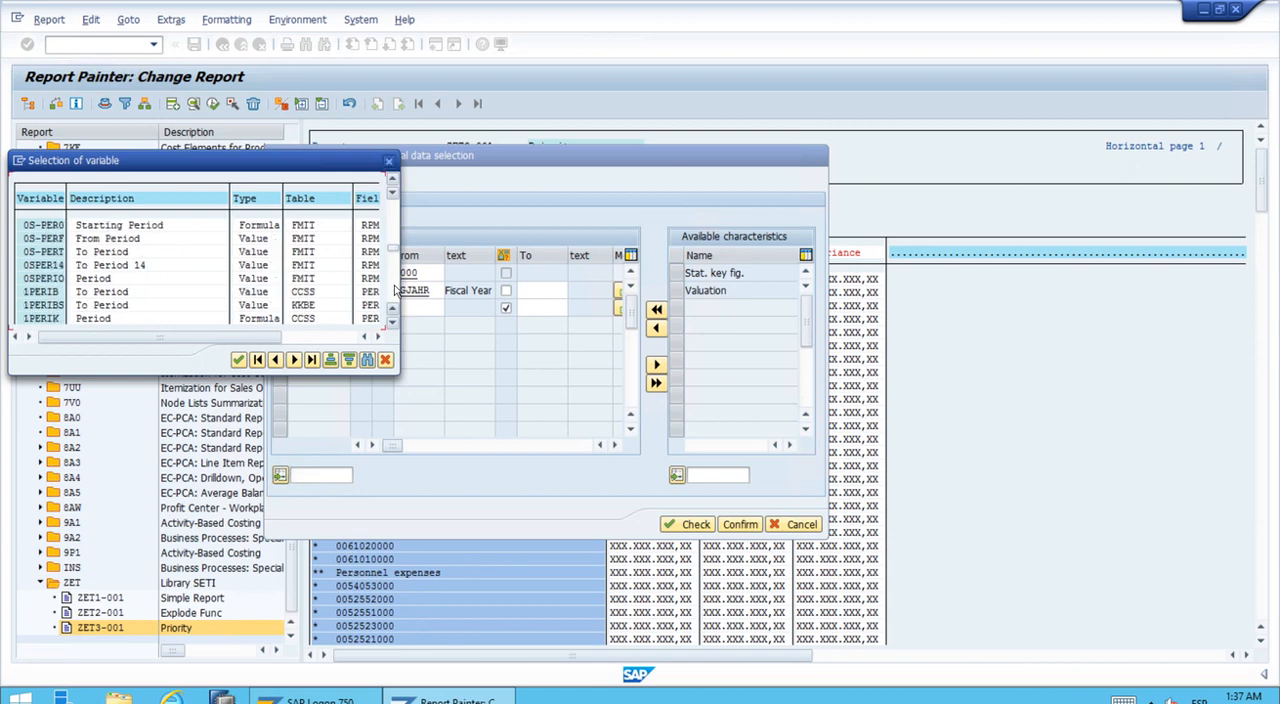
pyautogui.click(393, 290)
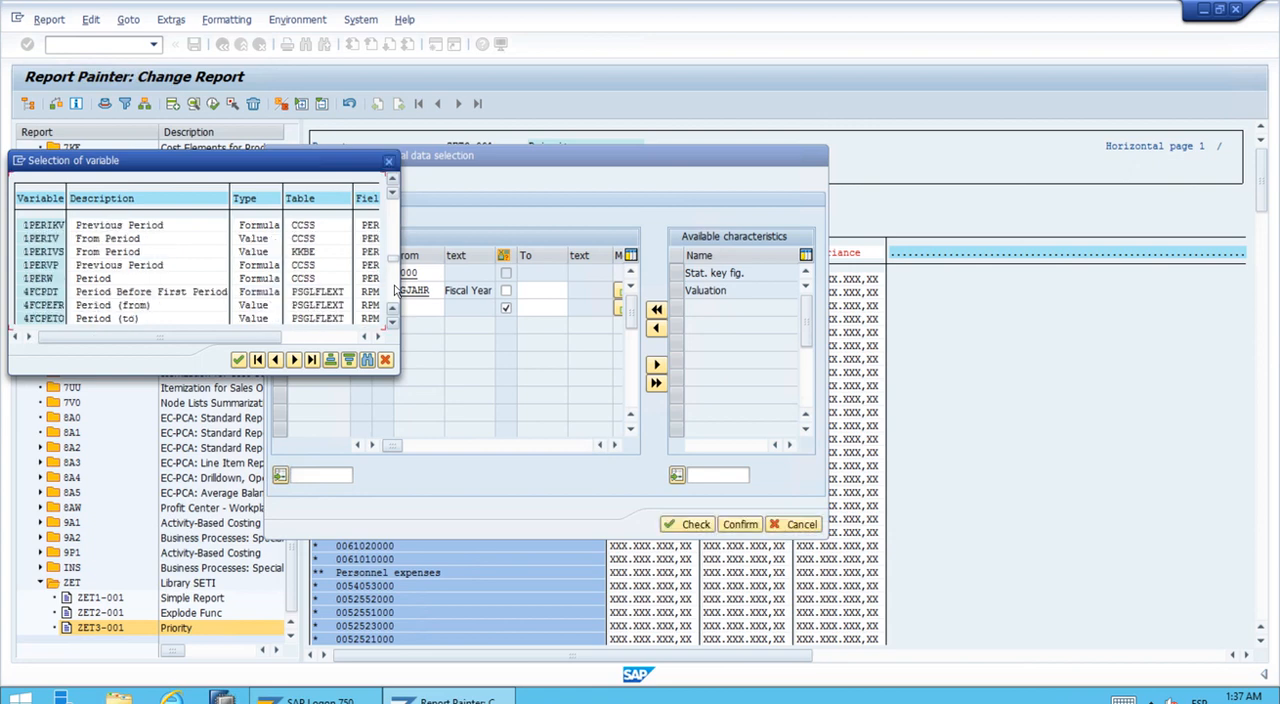
pyautogui.click(118, 240)
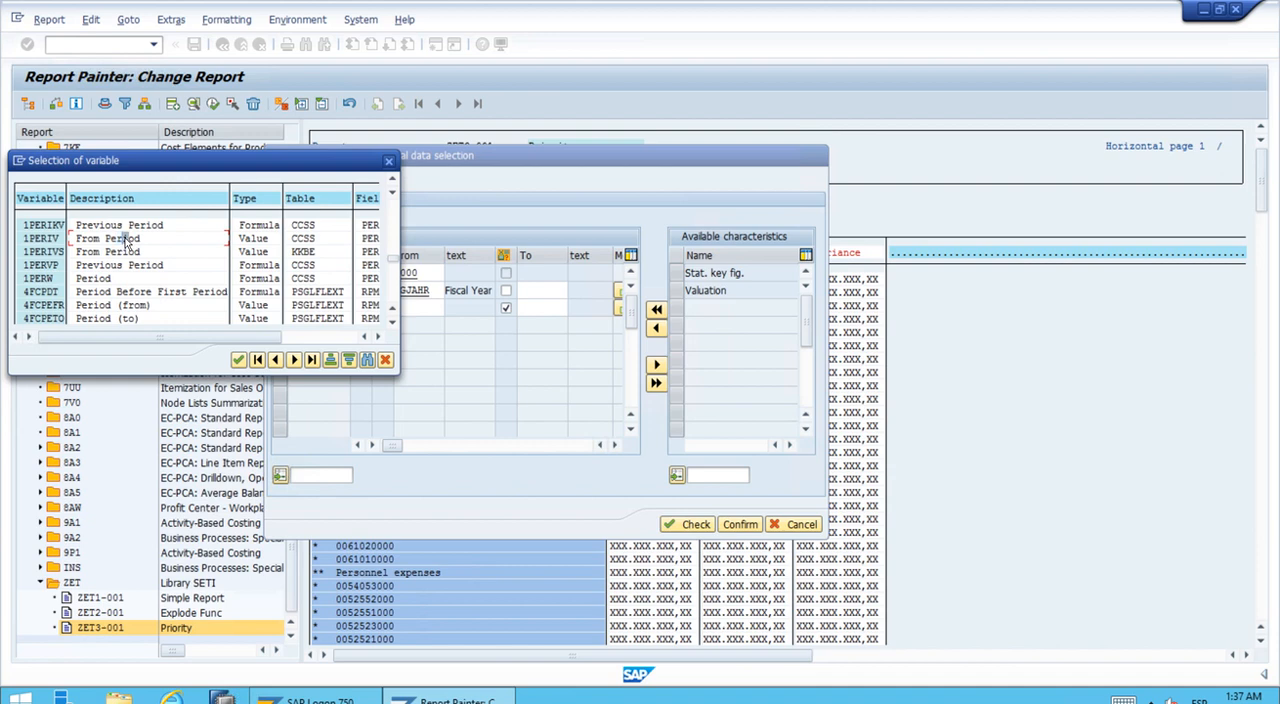
pyautogui.doubleClick(125, 244)
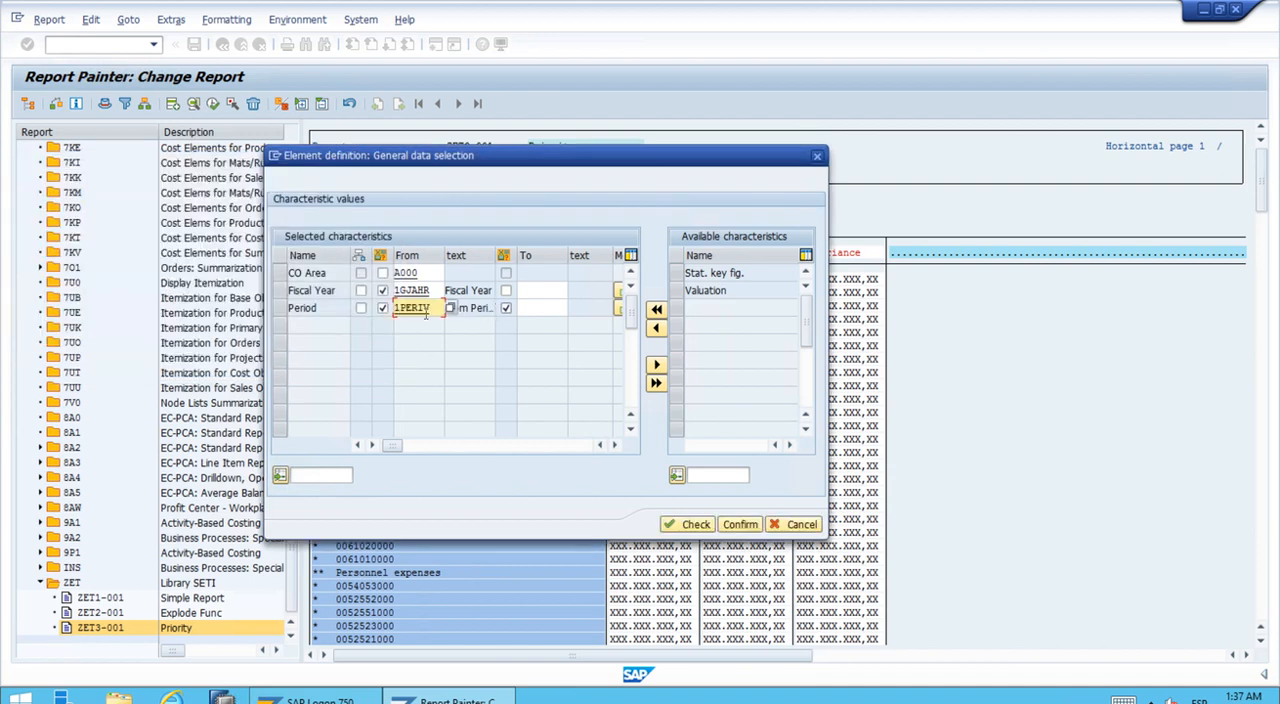
# Step: Assign the To Period variable 1PERIB to the To value of the Period characteristic and confirm the general data selection
pyautogui.click(528, 310)
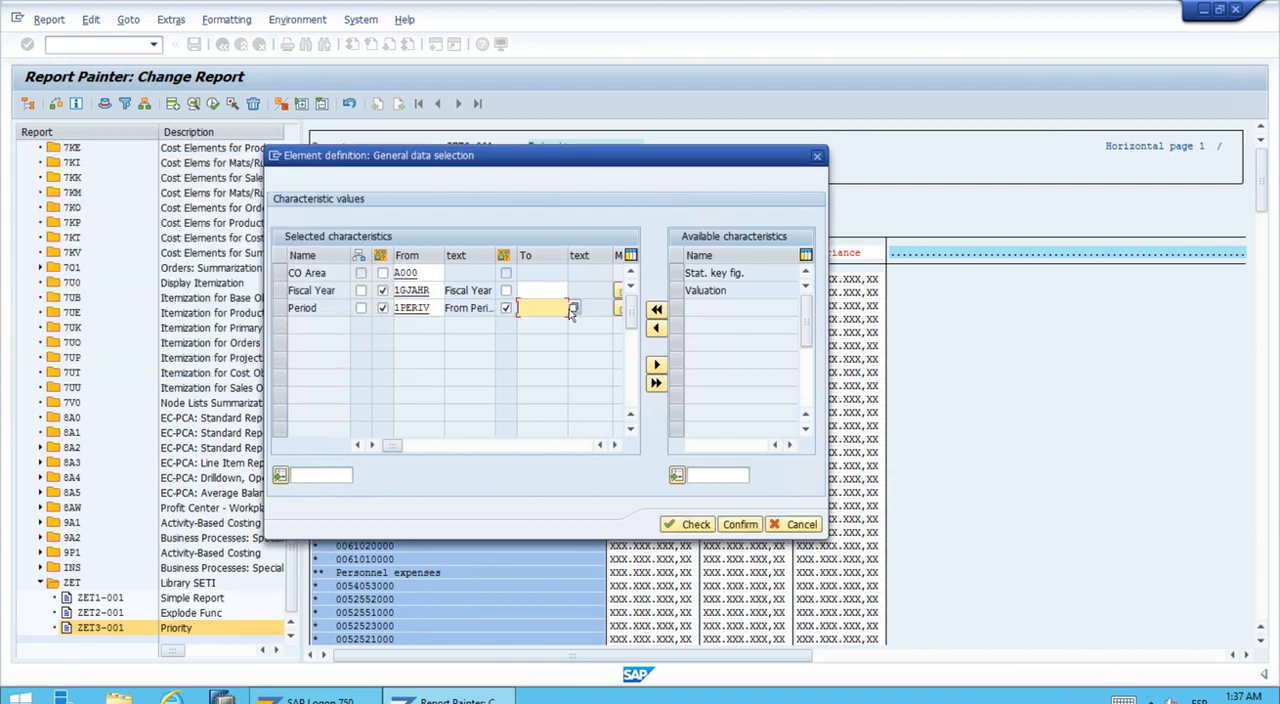
pyautogui.click(573, 311)
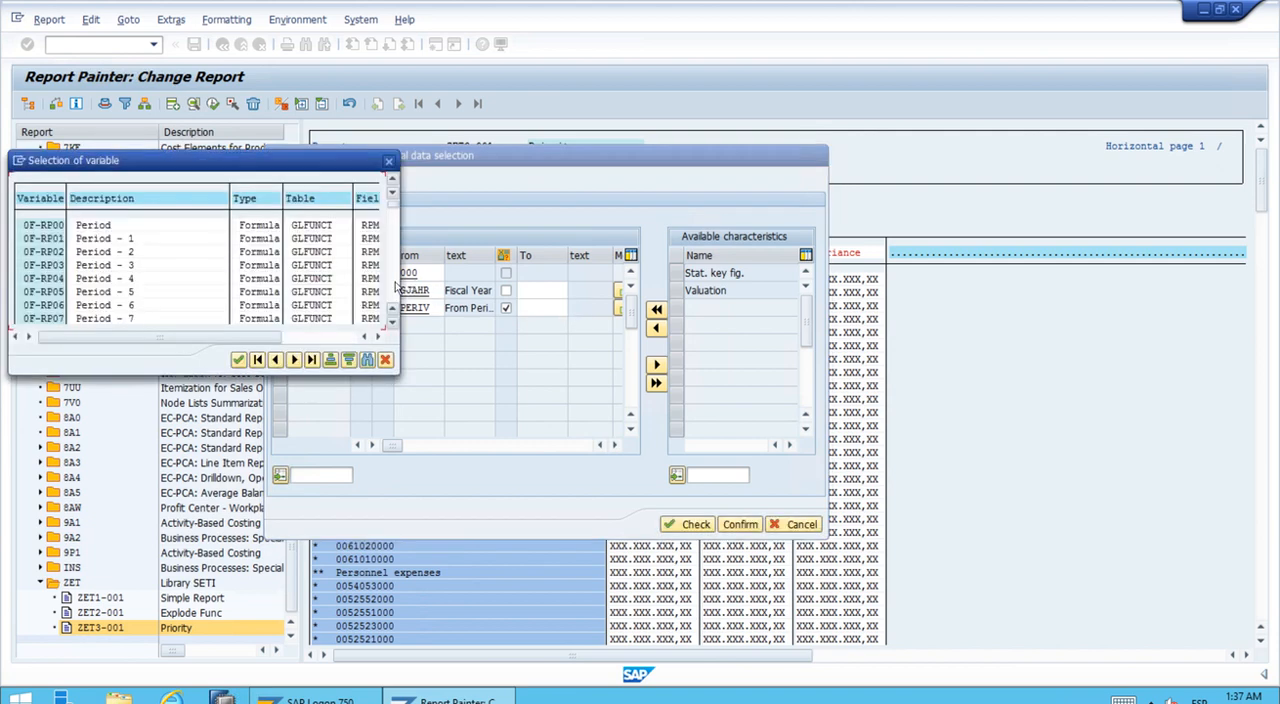
pyautogui.click(394, 285)
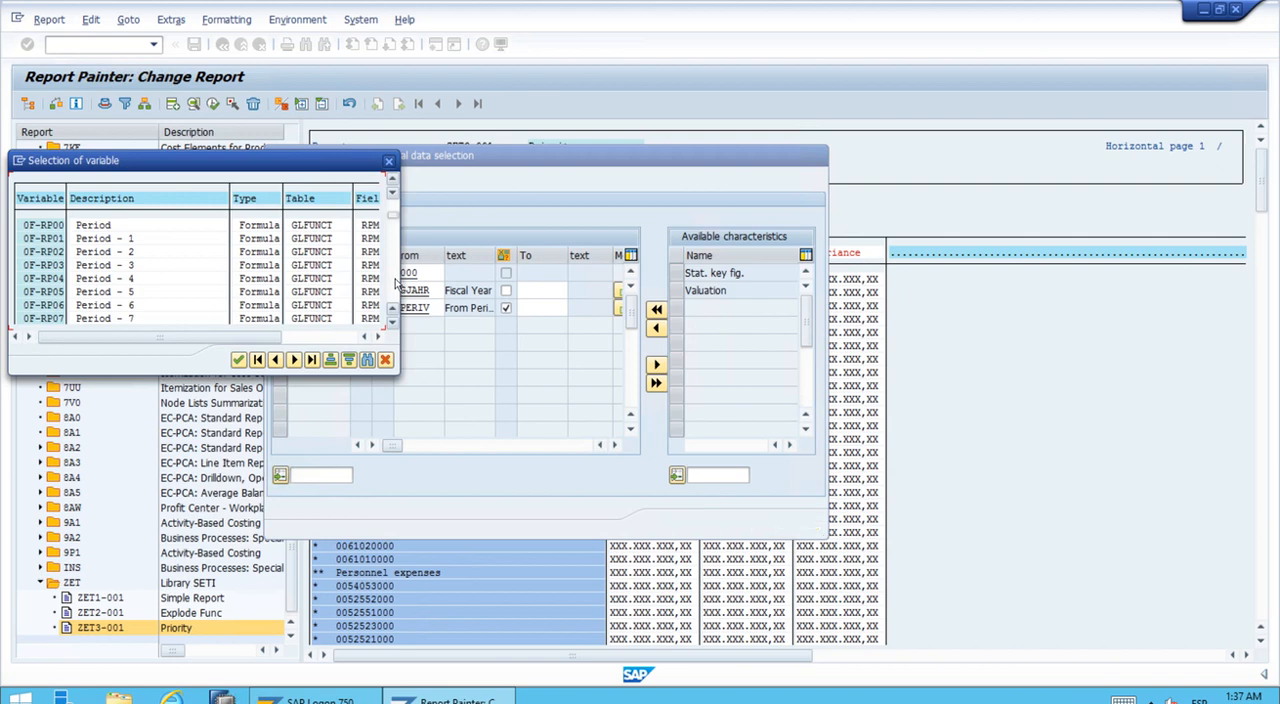
pyautogui.click(395, 285)
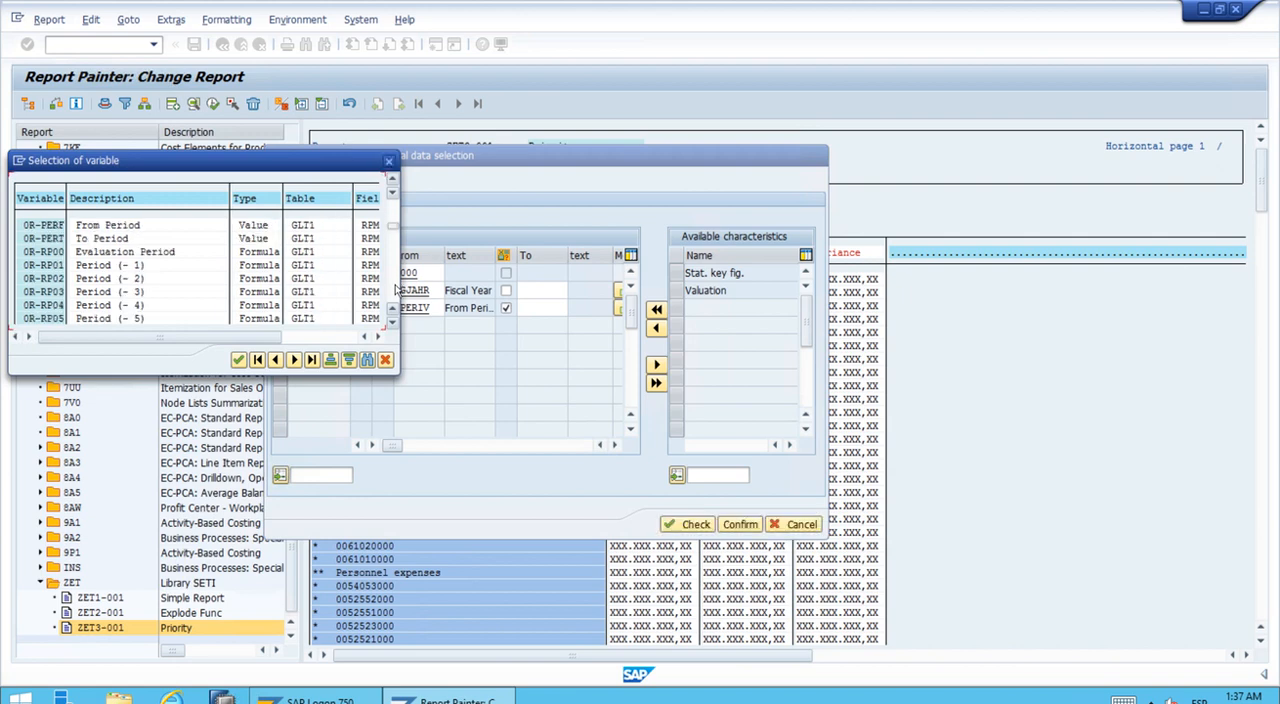
pyautogui.click(395, 290)
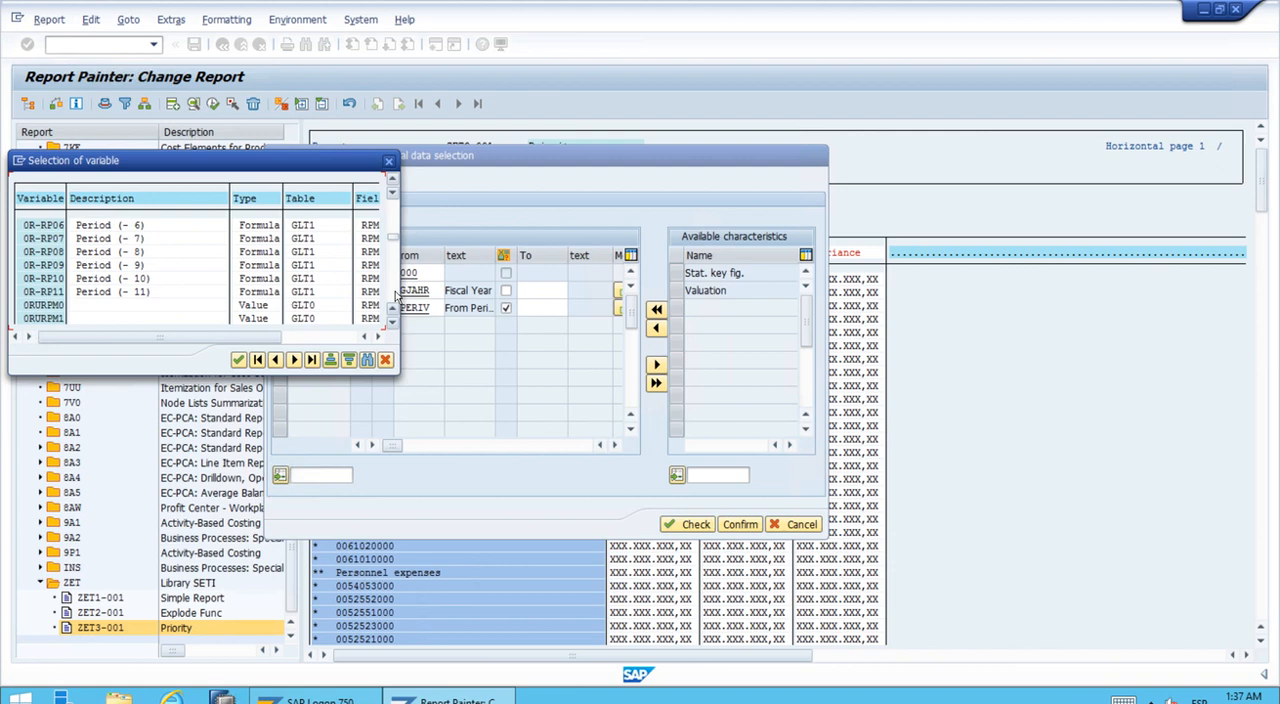
pyautogui.click(395, 290)
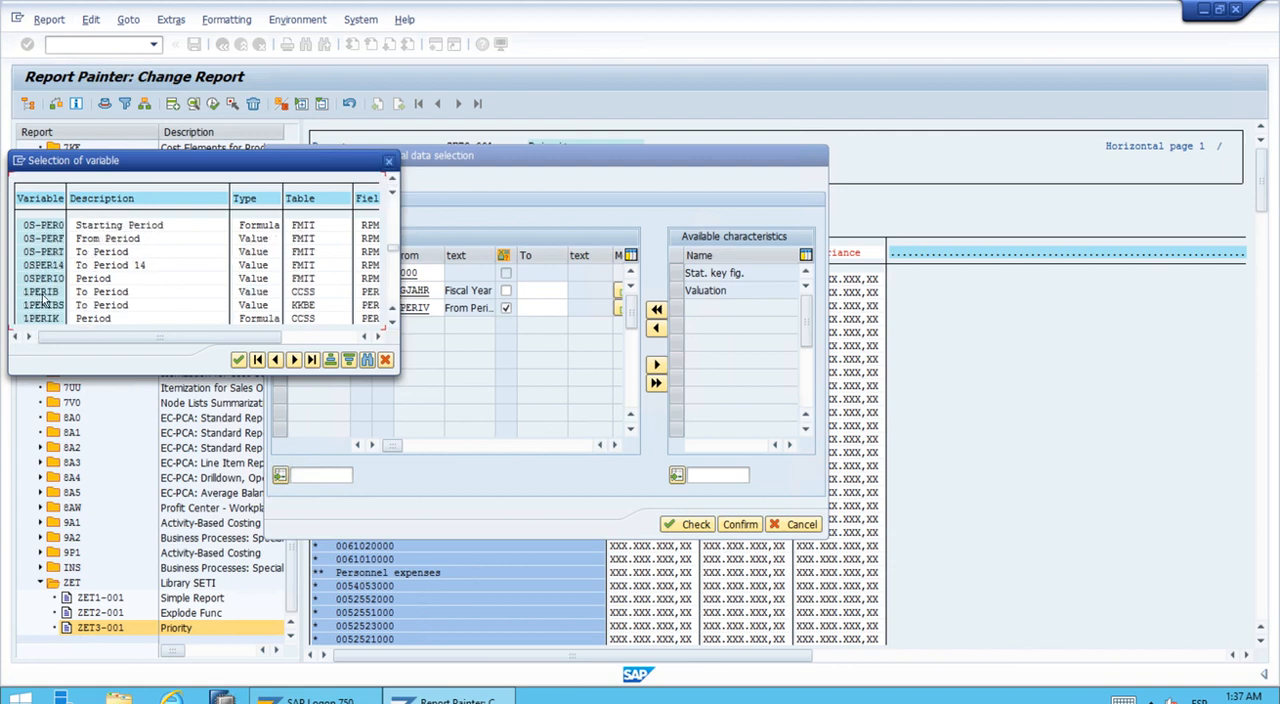
pyautogui.doubleClick(125, 292)
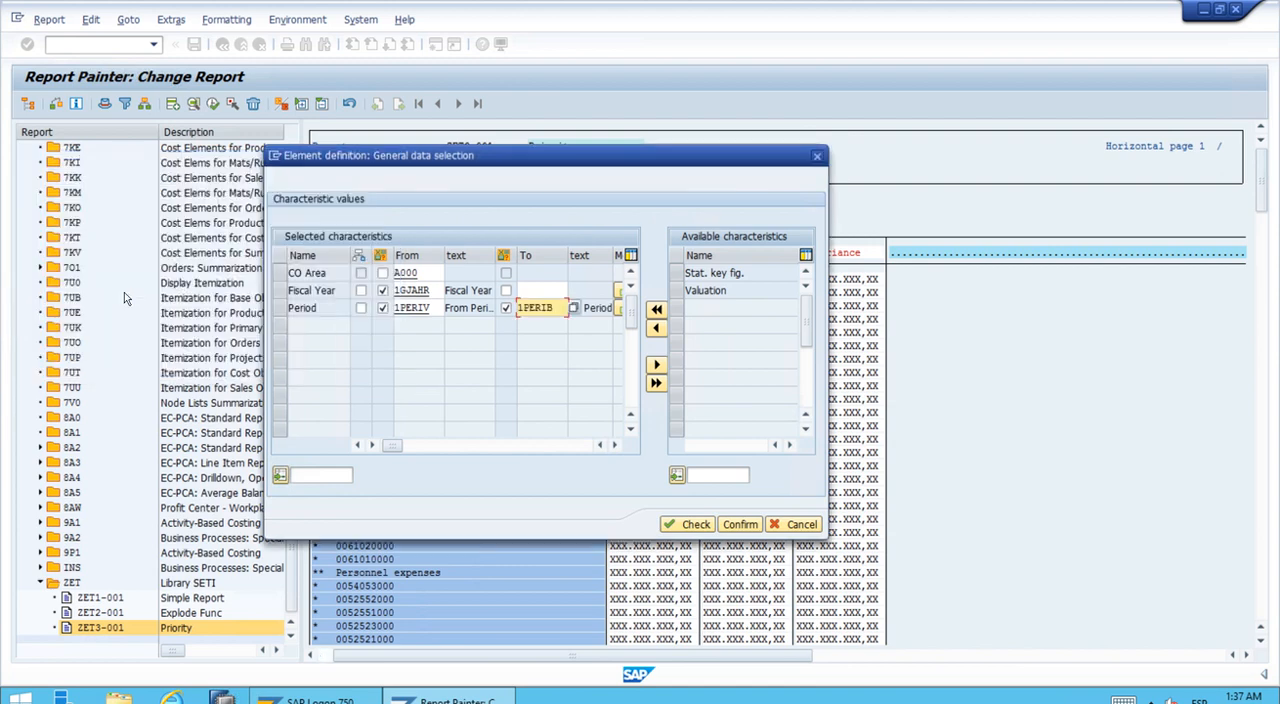
pyautogui.click(736, 524)
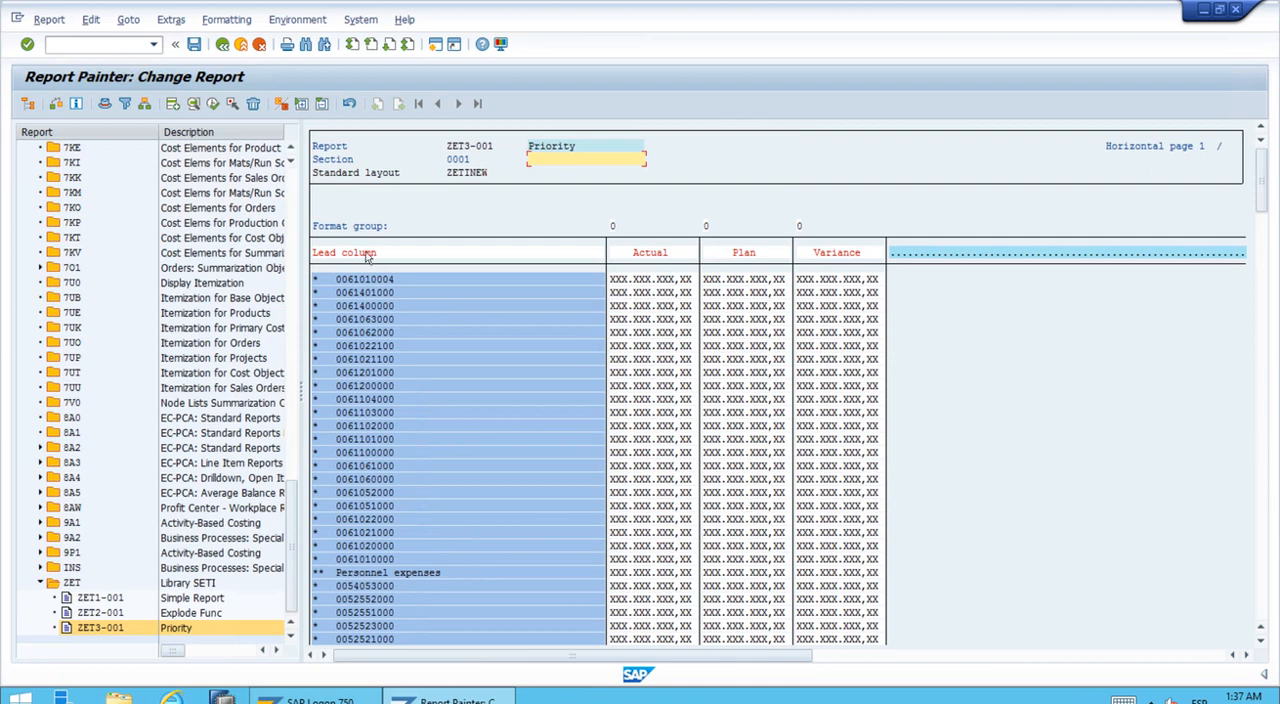
# Step: Check report ZET3-001 for errors and save it
pyautogui.click(56, 106)
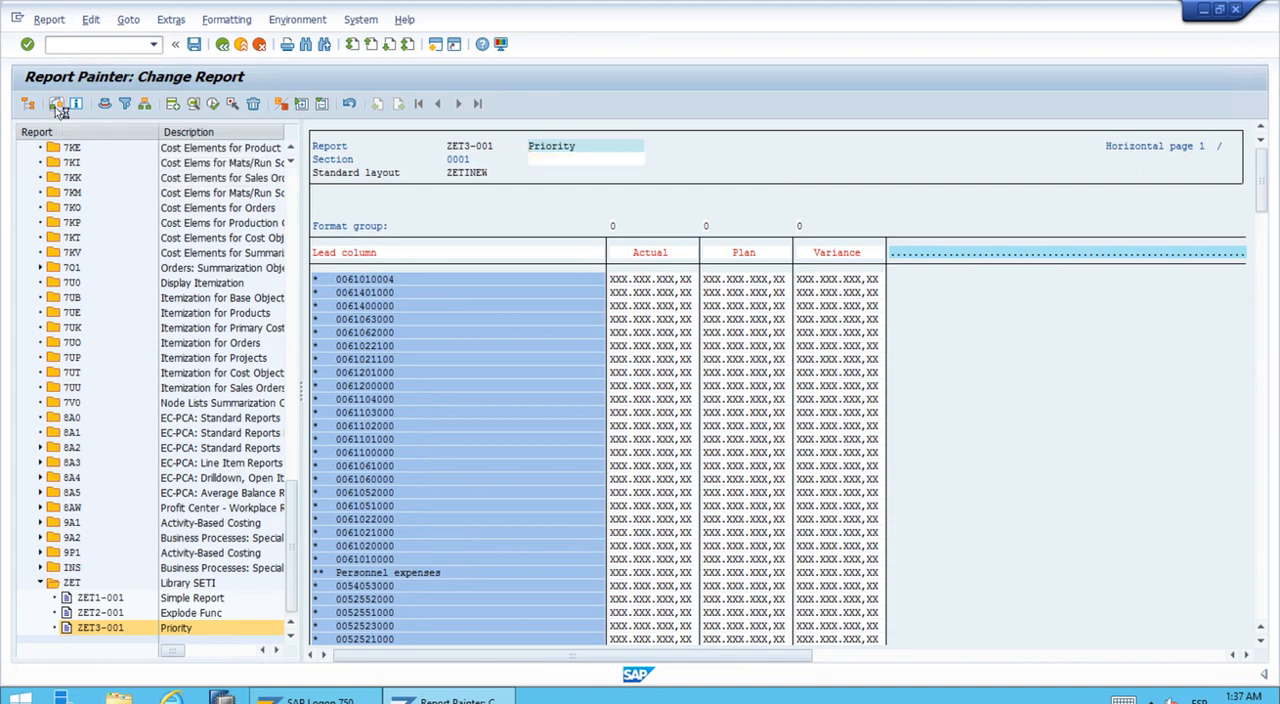
pyautogui.click(196, 45)
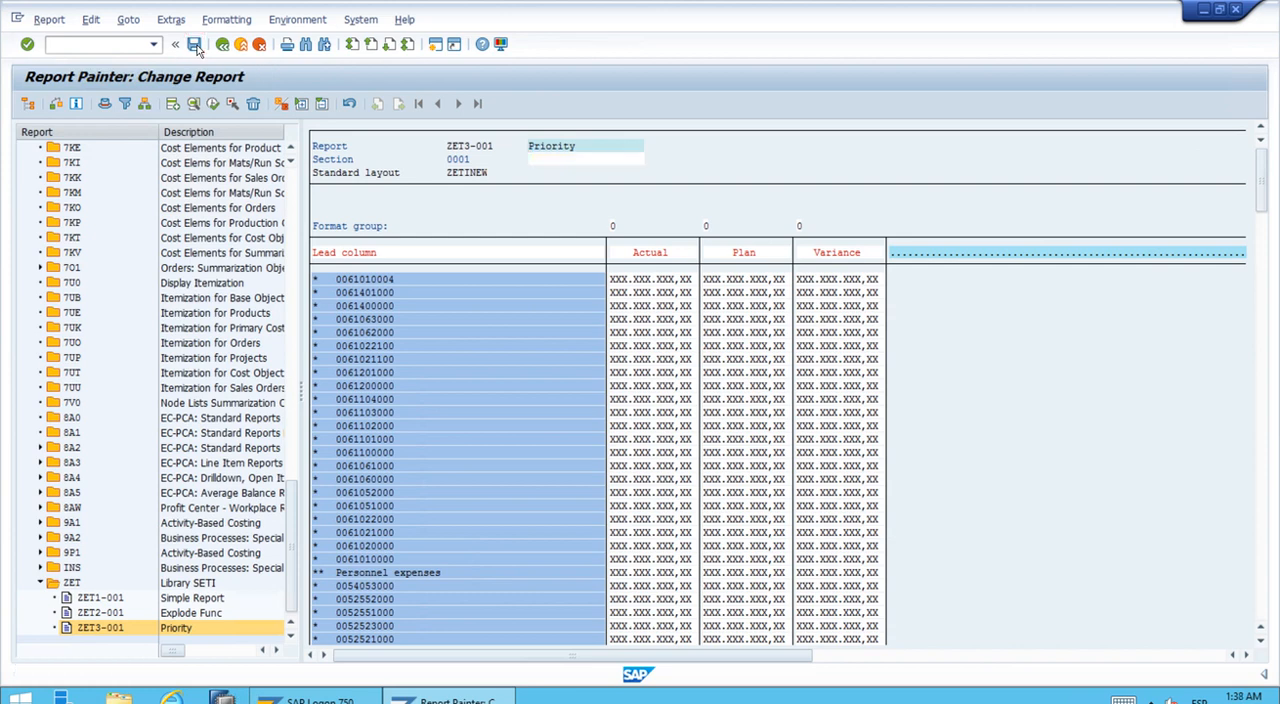
# Step: Execute report ZET3-001 and set the From Period to 5 in its selection values
pyautogui.click(212, 105)
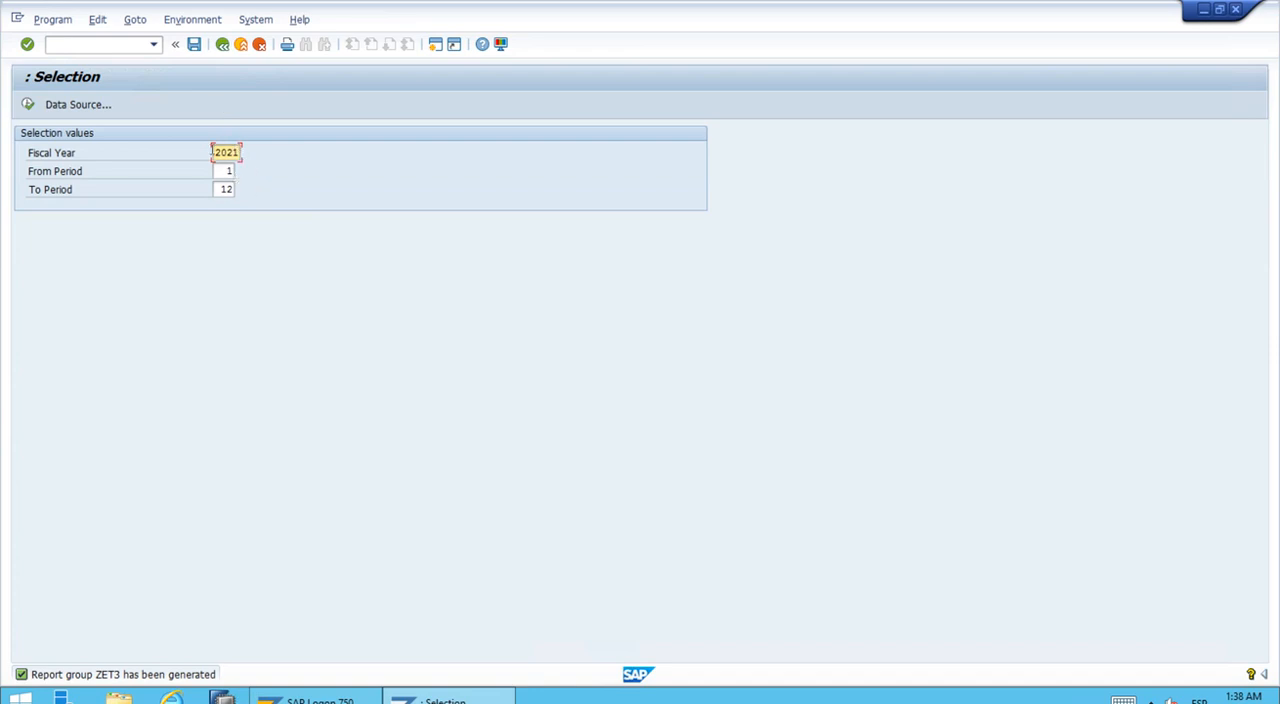
pyautogui.doubleClick(228, 171)
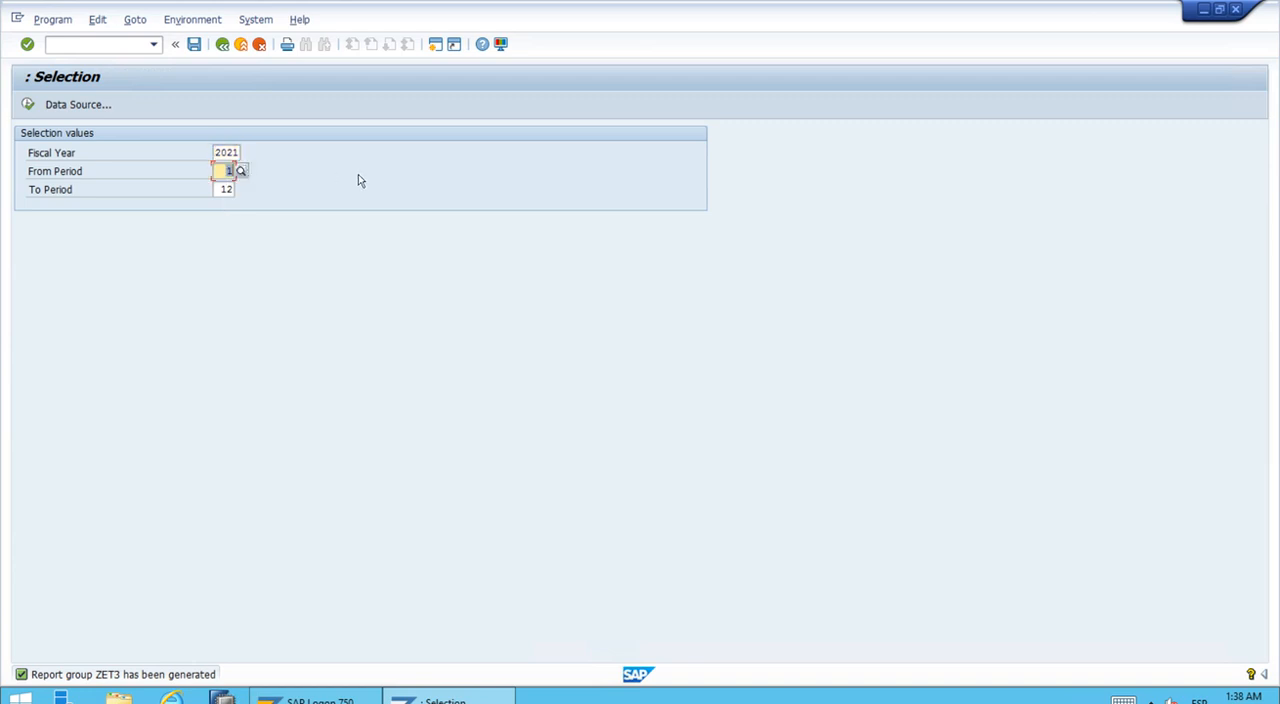
pyautogui.write('10')
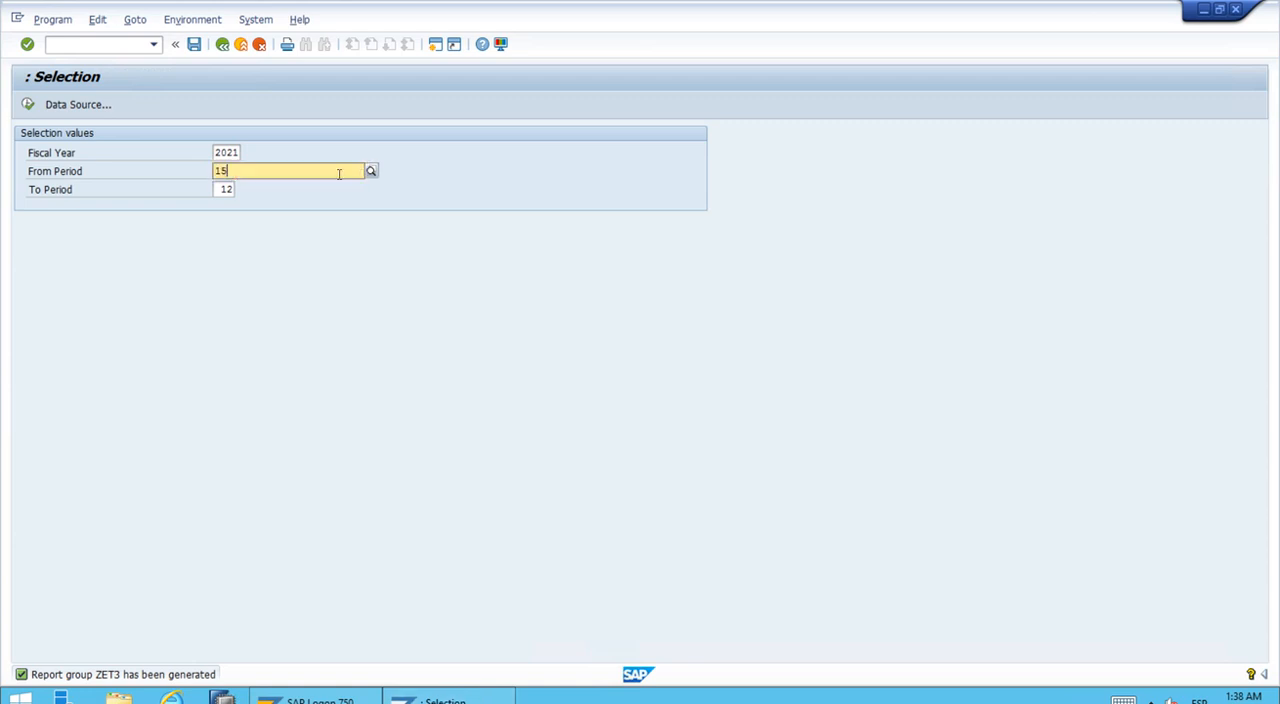
pyautogui.press('BackSpace')
pyautogui.press('BackSpace')
pyautogui.write('5')
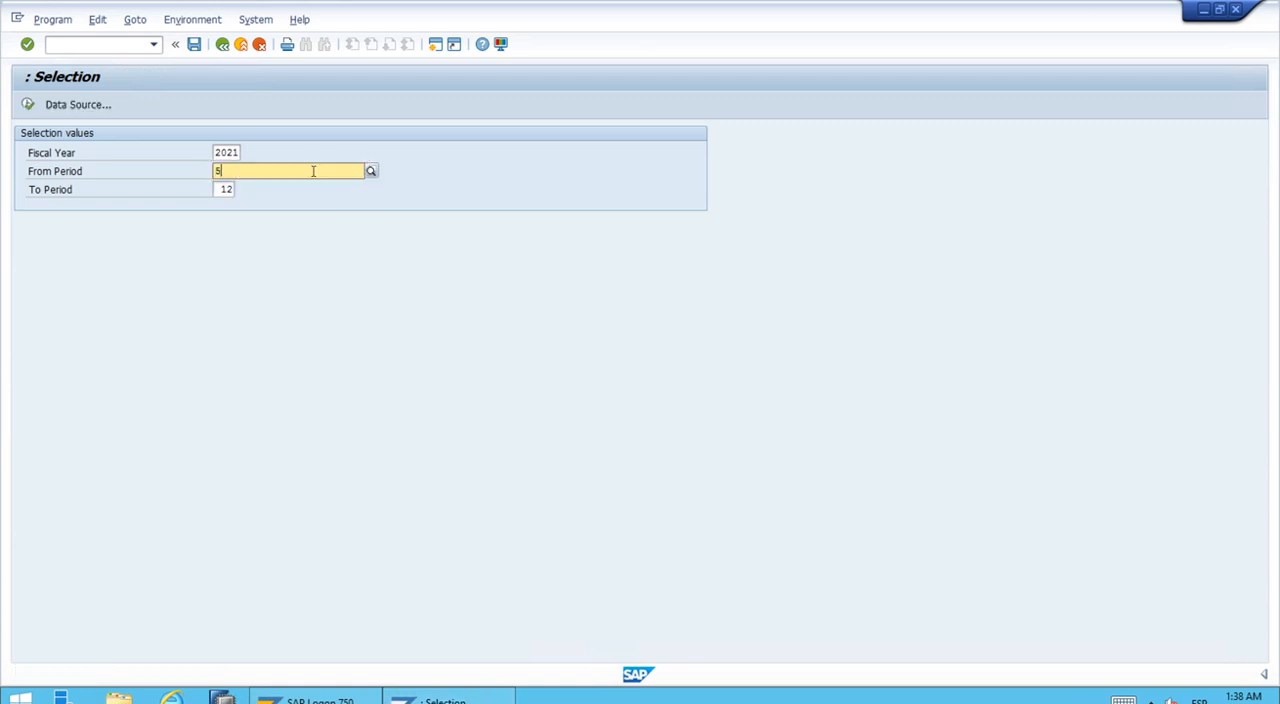
# Step: Set the To Period to 5 and run the report for the selected period
pyautogui.doubleClick(226, 189)
pyautogui.write('15')
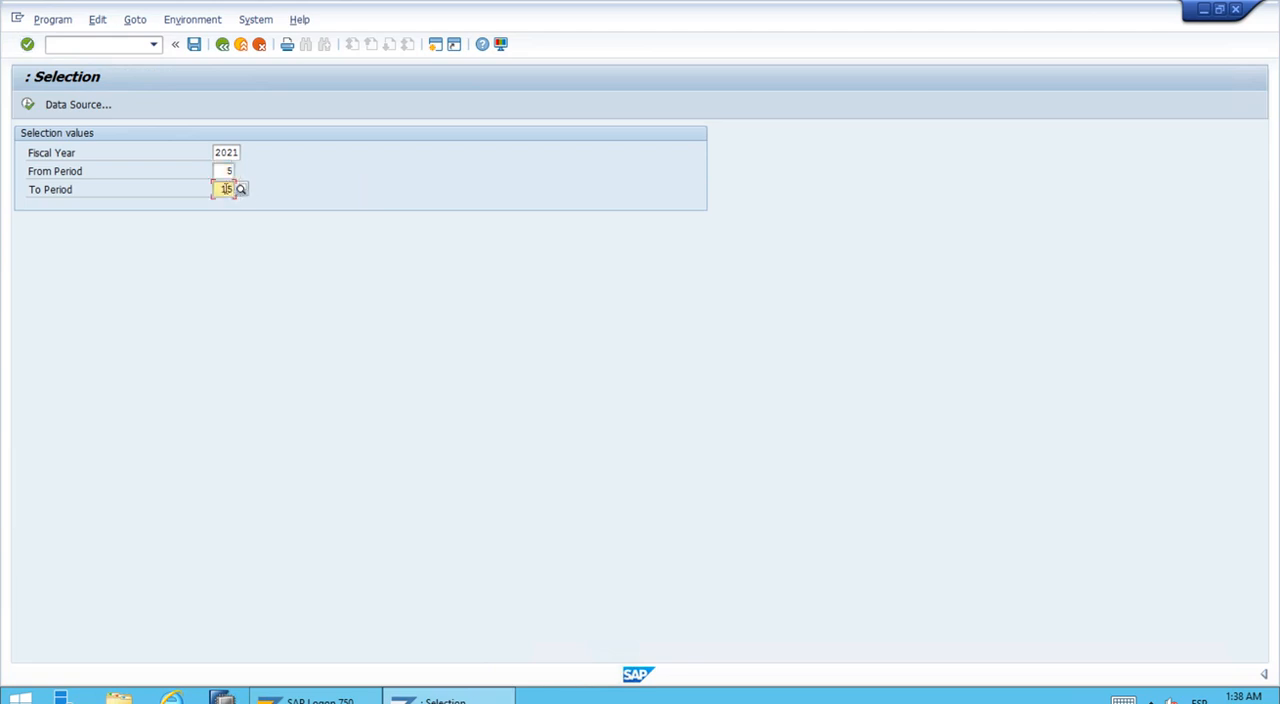
pyautogui.write('5')
pyautogui.click(28, 104)
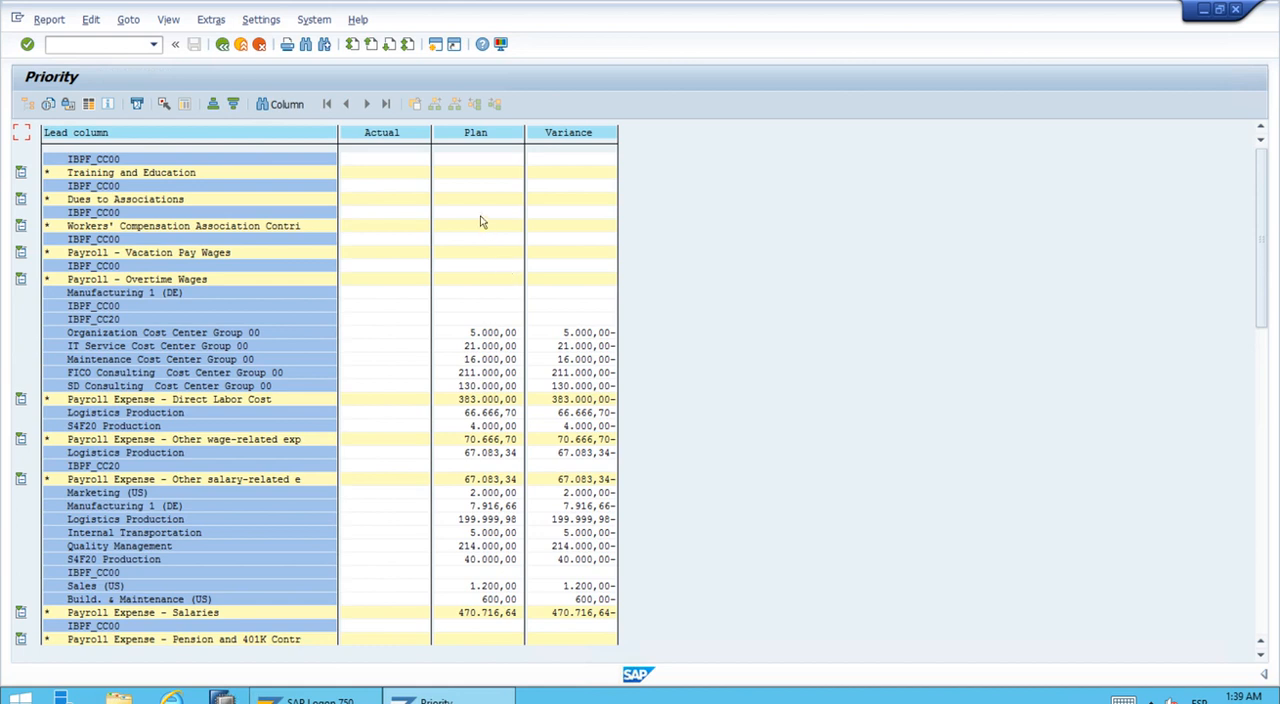
# Step: Review the Actual, Plan and Variance rows of the Priority report output and exit back to its selection values
pyautogui.click(1265, 504)
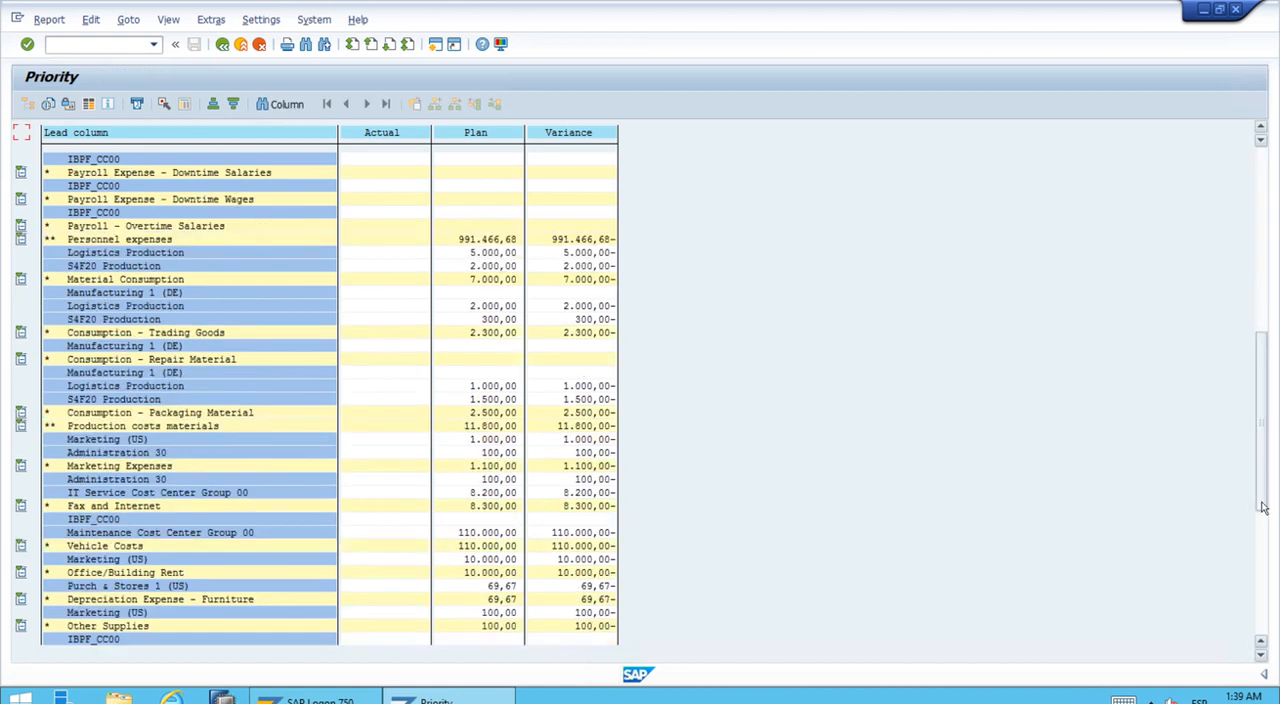
pyautogui.moveTo(1264, 508); pyautogui.dragTo(1262, 243)
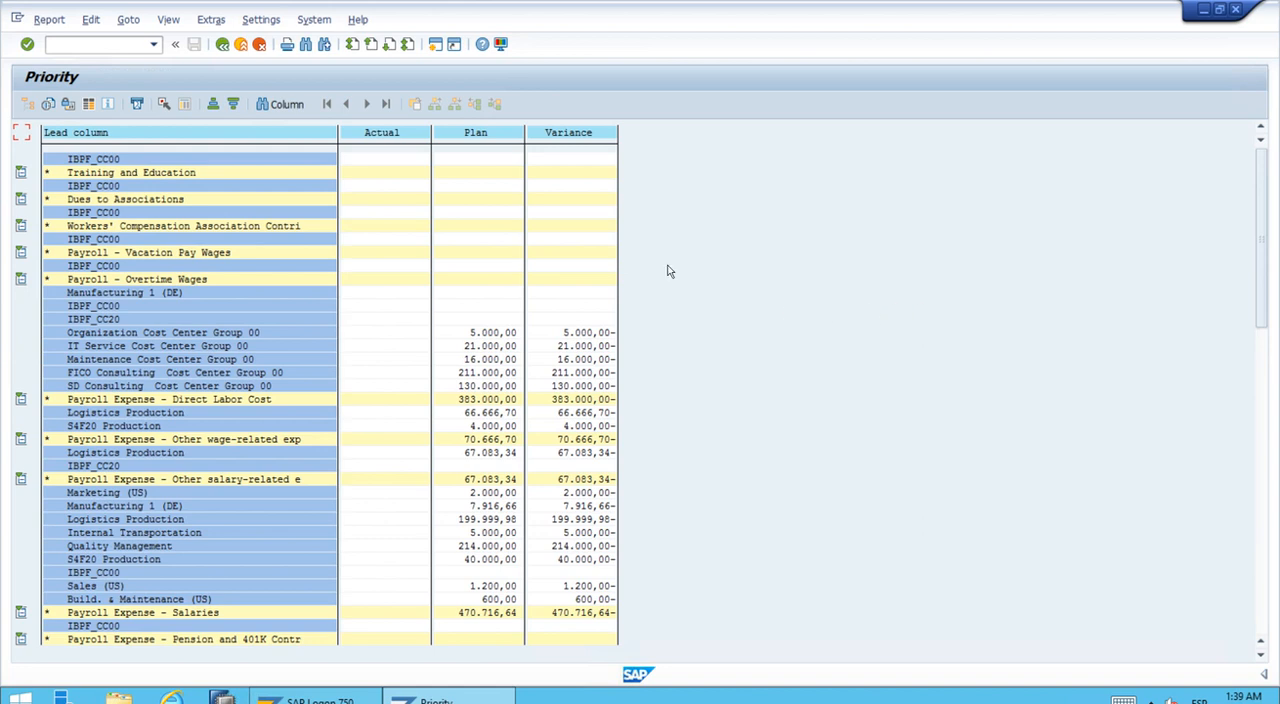
pyautogui.click(223, 47)
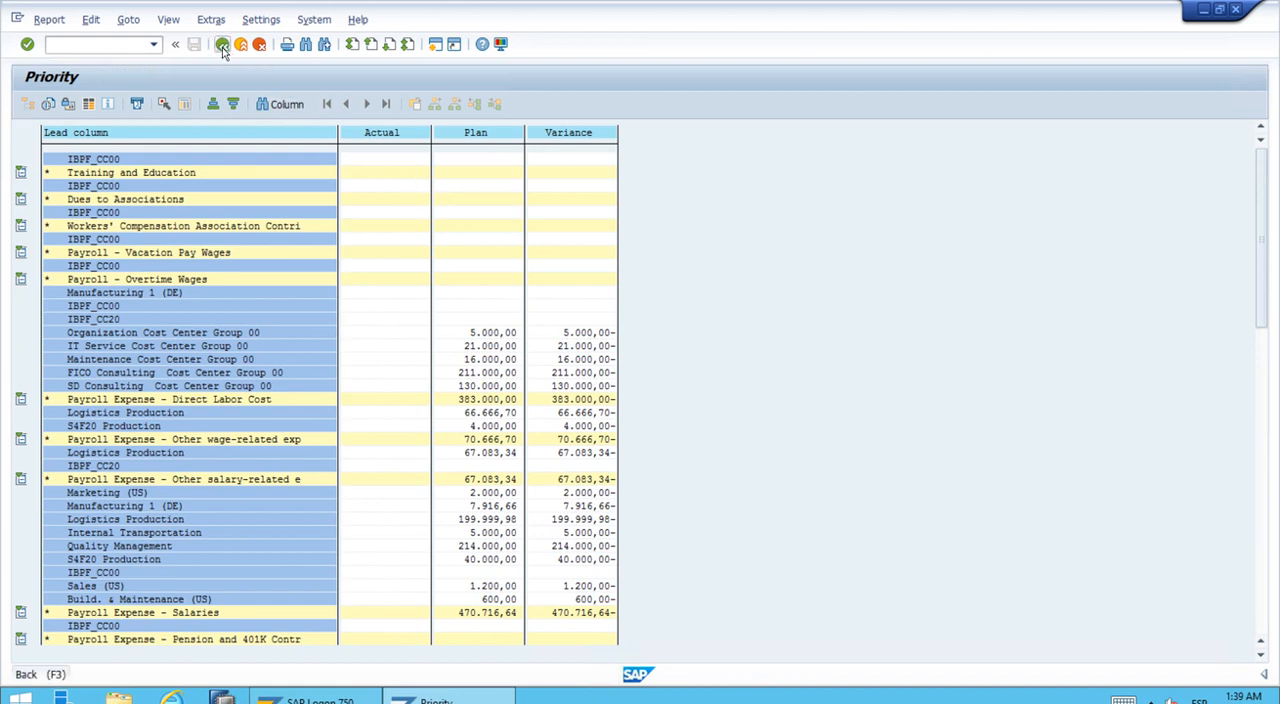
pyautogui.click(118, 220)
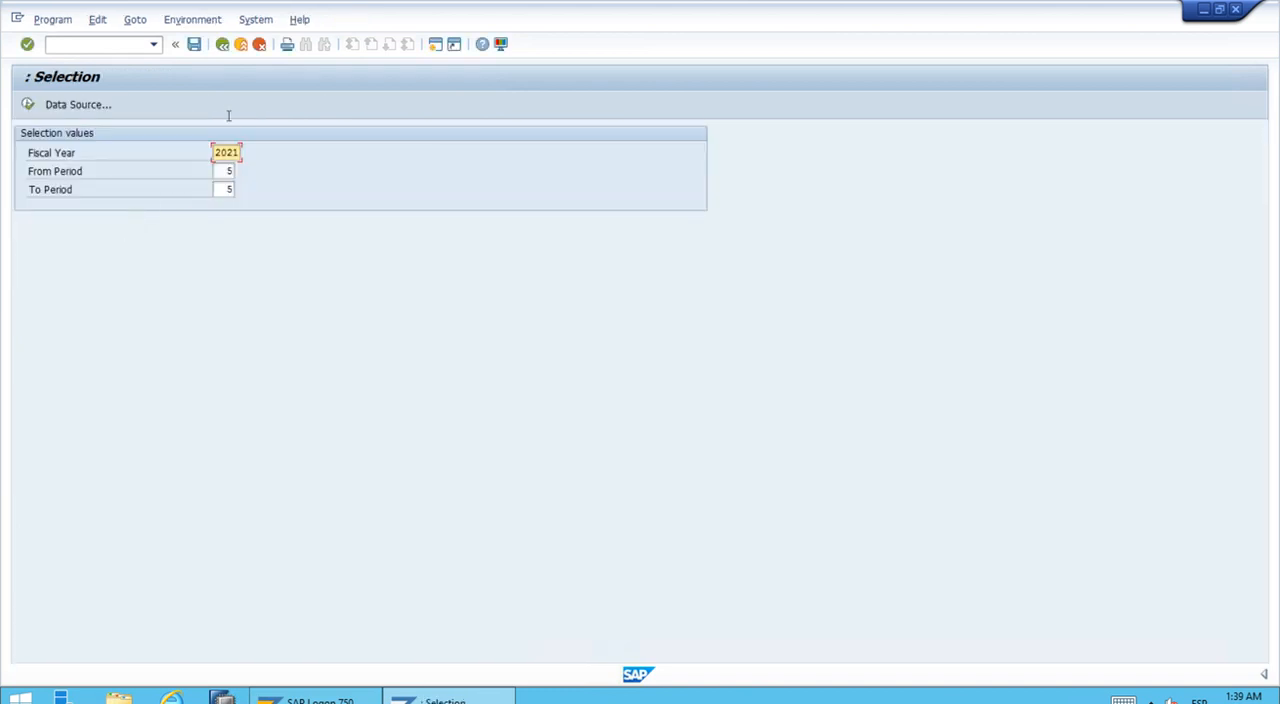
# Step: Leave the report selection and the Report Painter change transaction to return to the SAP Easy Access screen
pyautogui.click(223, 45)
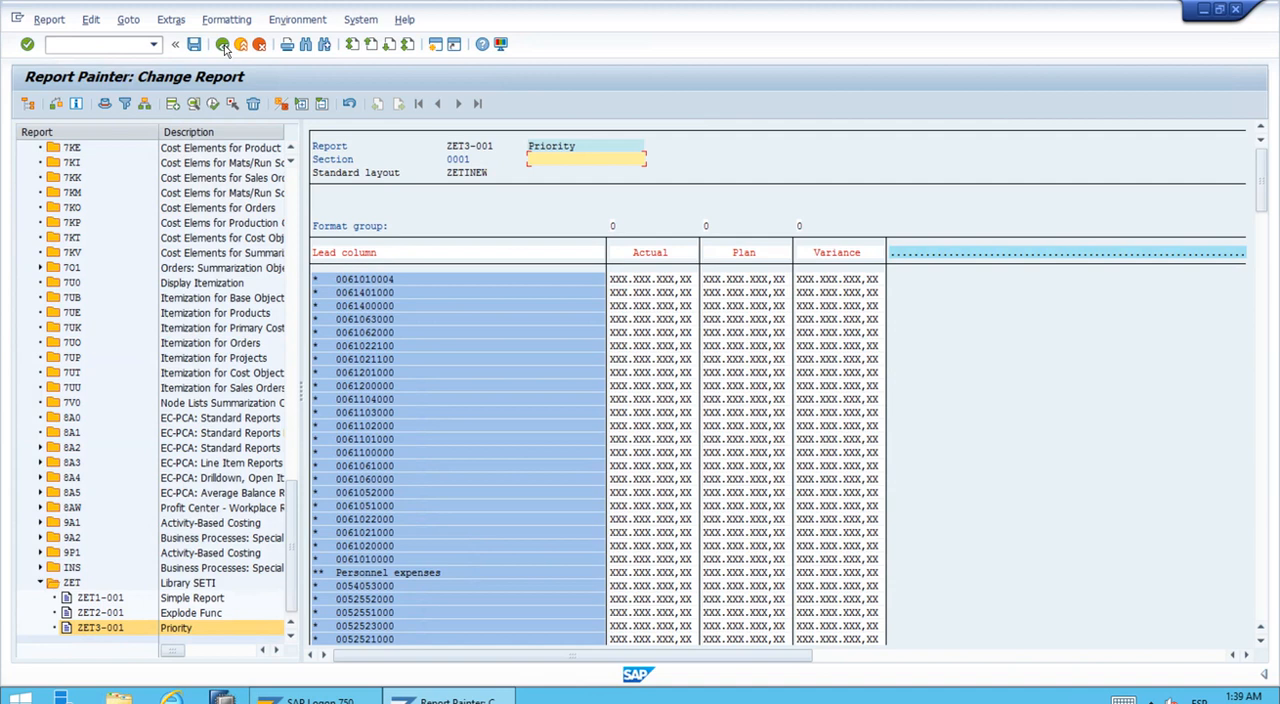
pyautogui.click(223, 45)
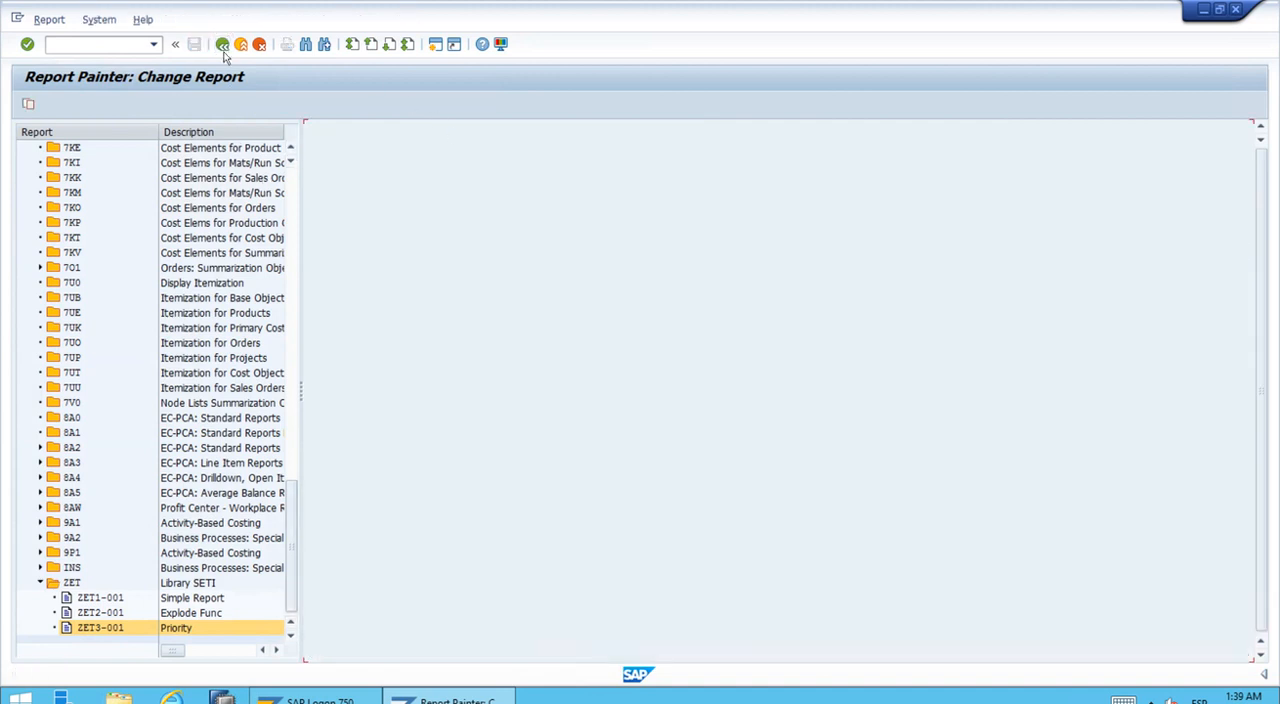
pyautogui.click(223, 45)
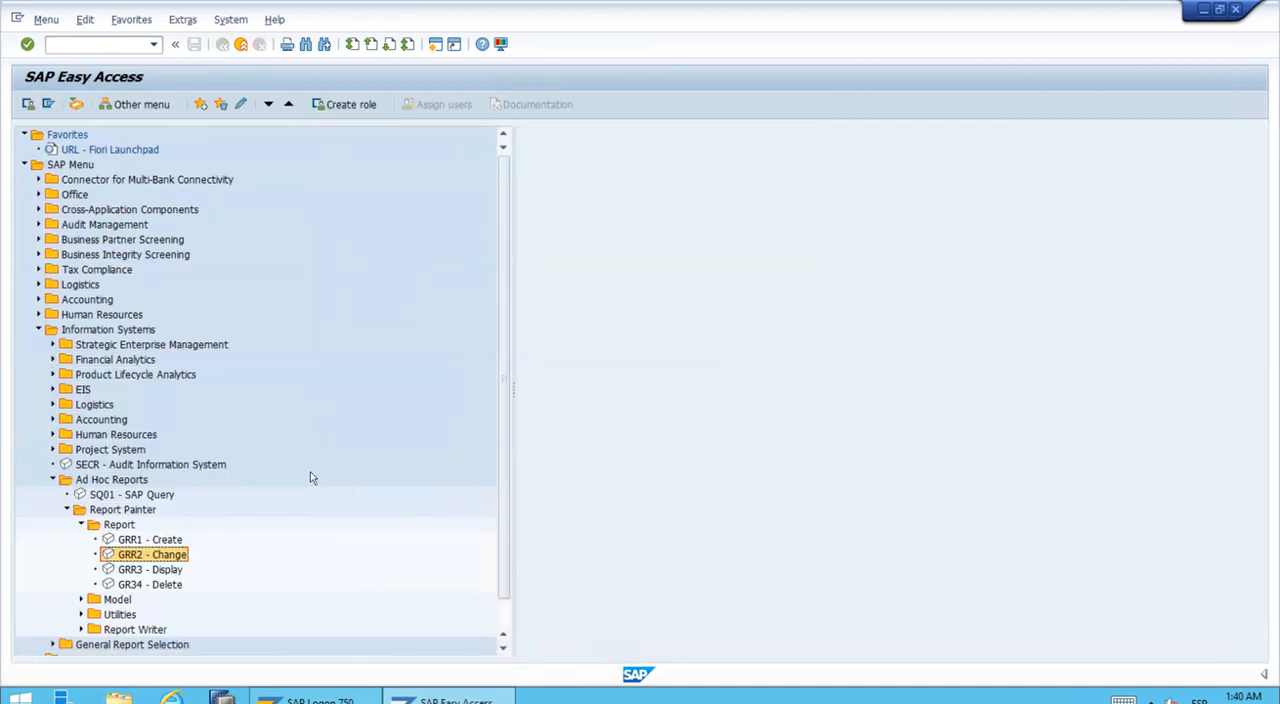
# Step: Collapse the Report, Report Painter, Ad Hoc Reports and Information Systems folders in the SAP menu tree
pyautogui.click(81, 524)
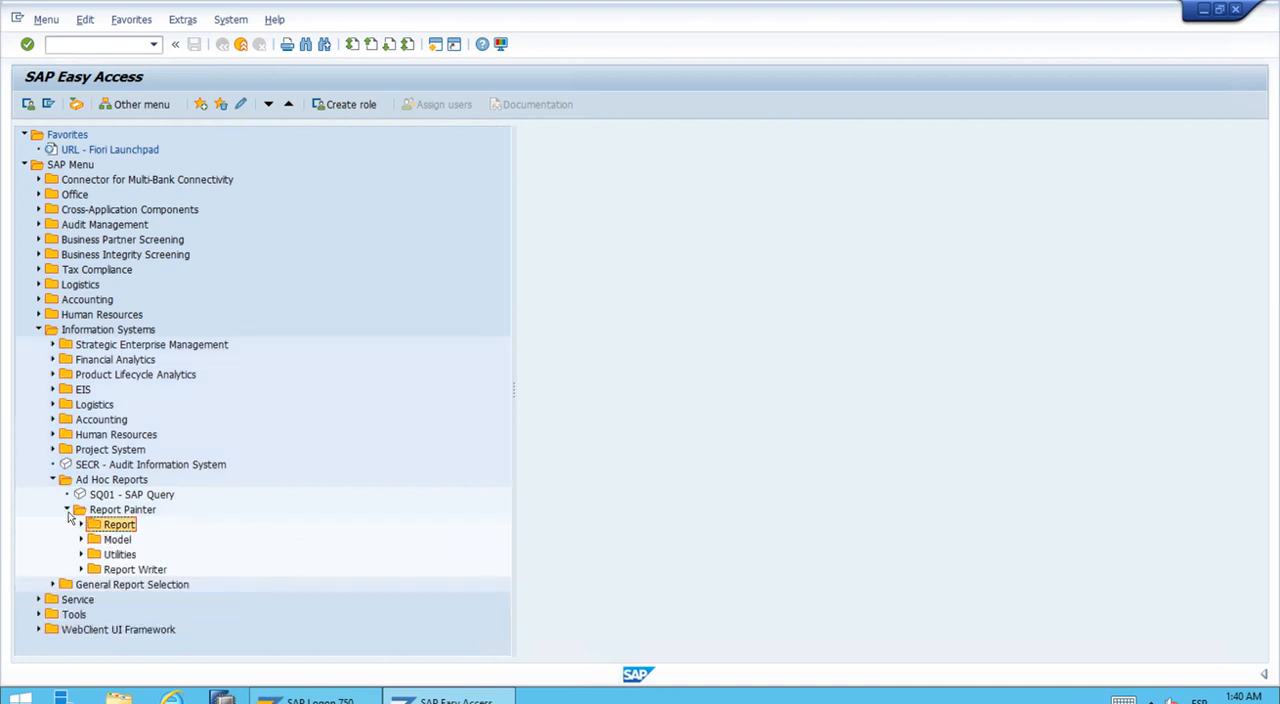
pyautogui.click(67, 510)
pyautogui.click(53, 480)
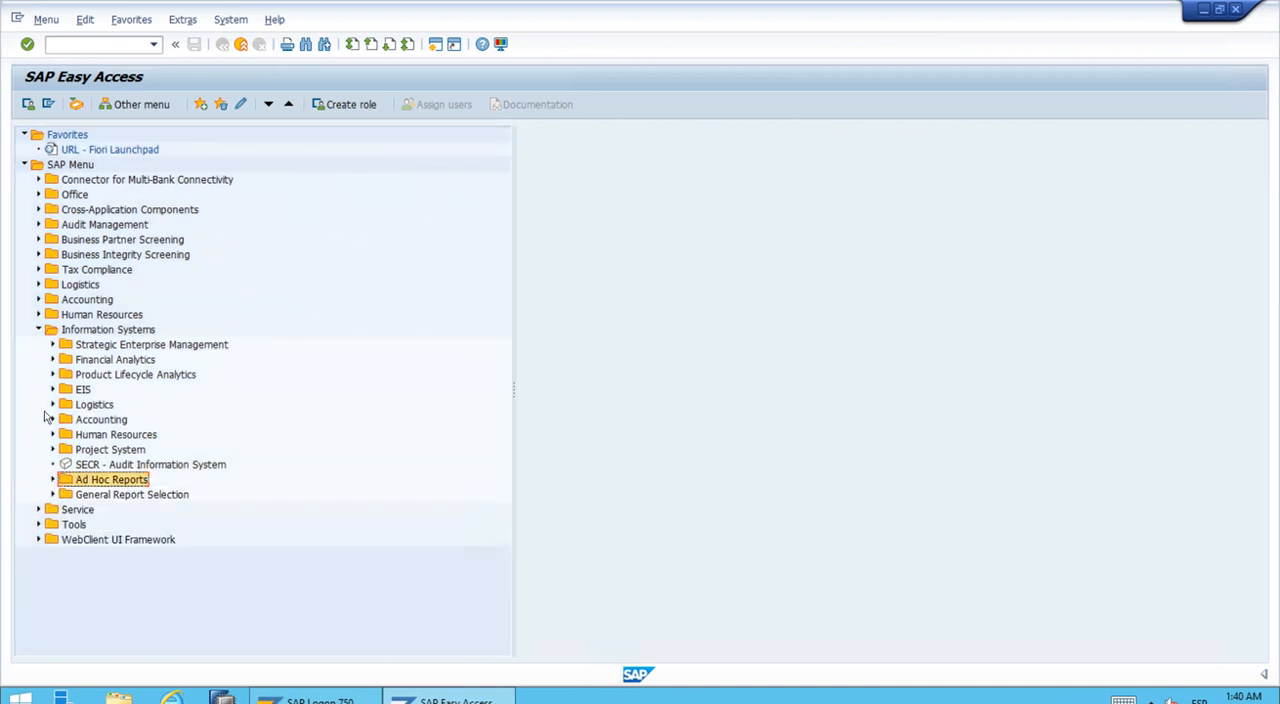
pyautogui.click(39, 336)
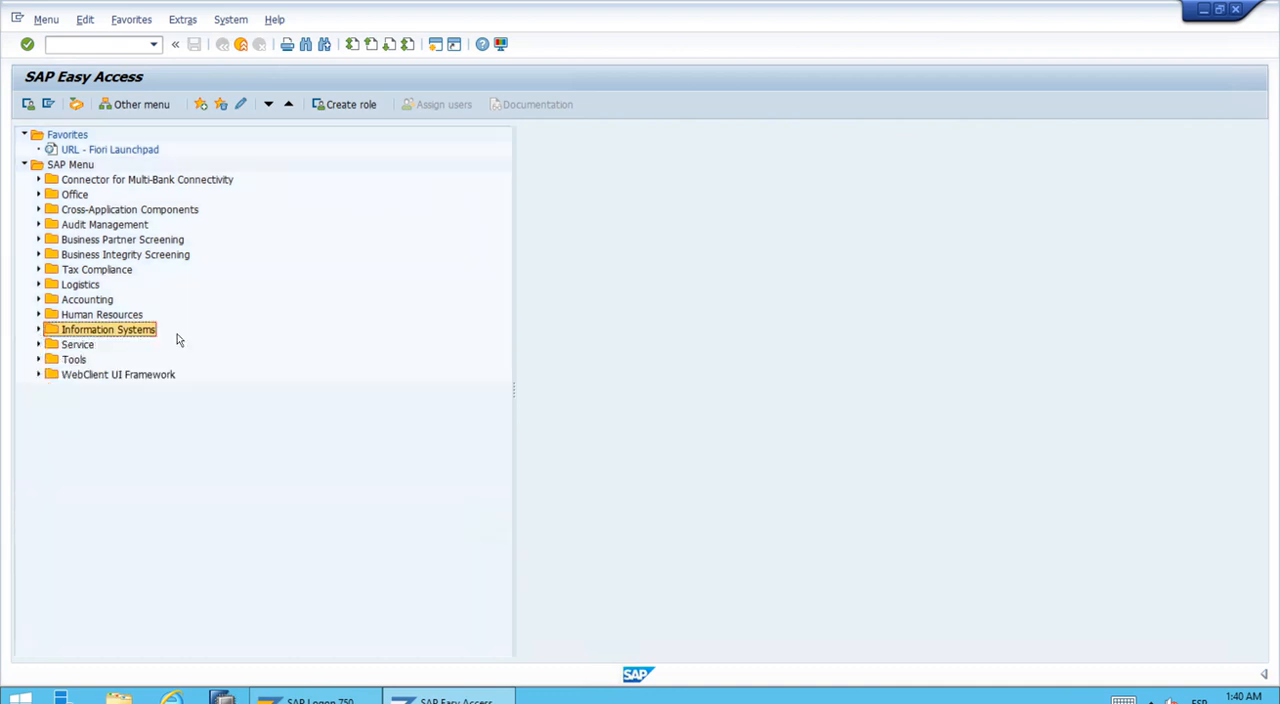